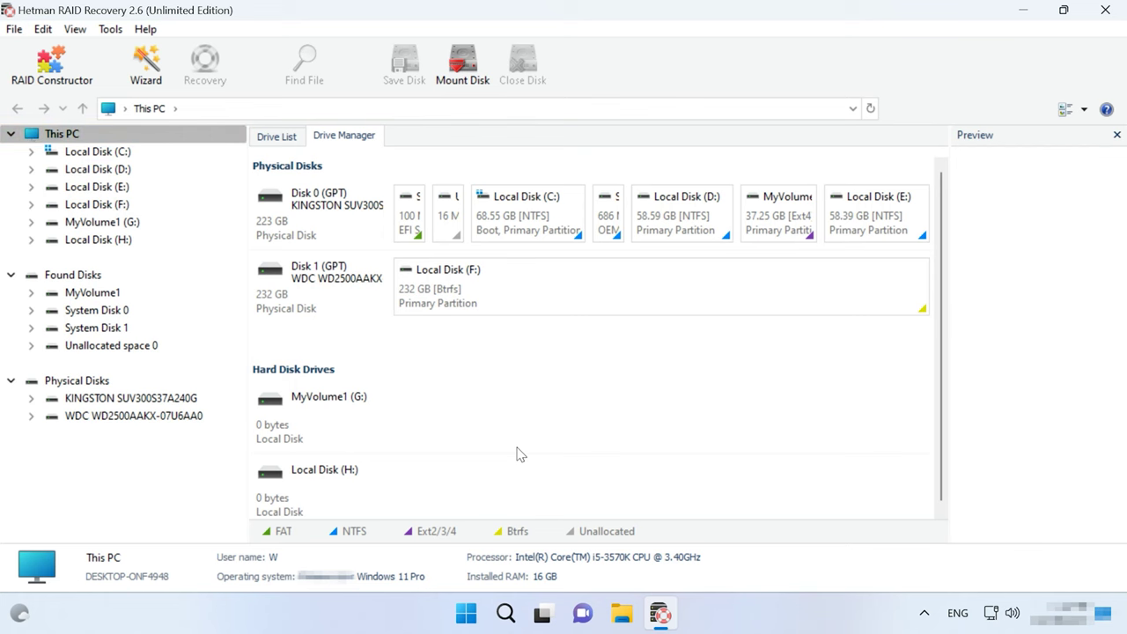
Step: Fast-scan Local Disk (F:) on the WDC Disk 1 and view the 6 folders and 418 files
click(331, 310)
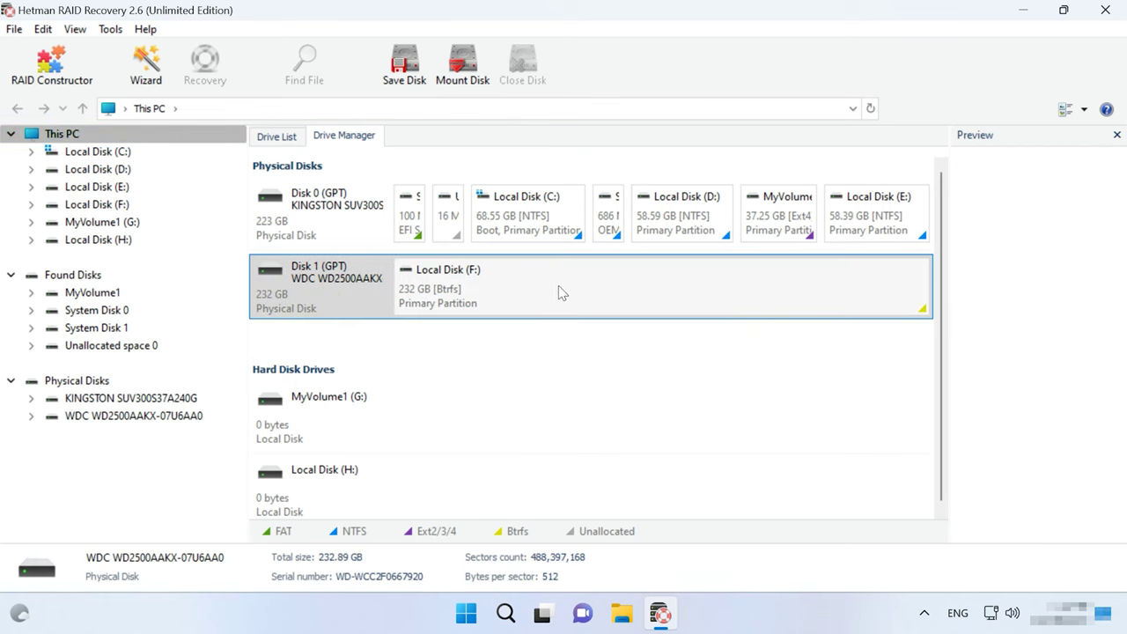
right_click(595, 285)
click(642, 299)
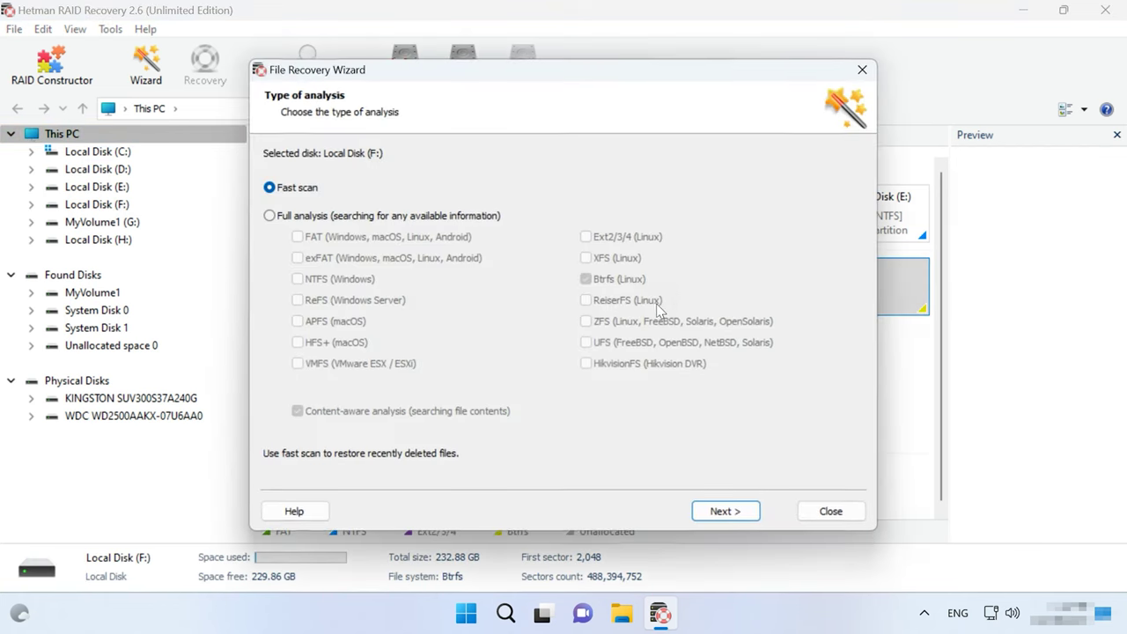
click(724, 511)
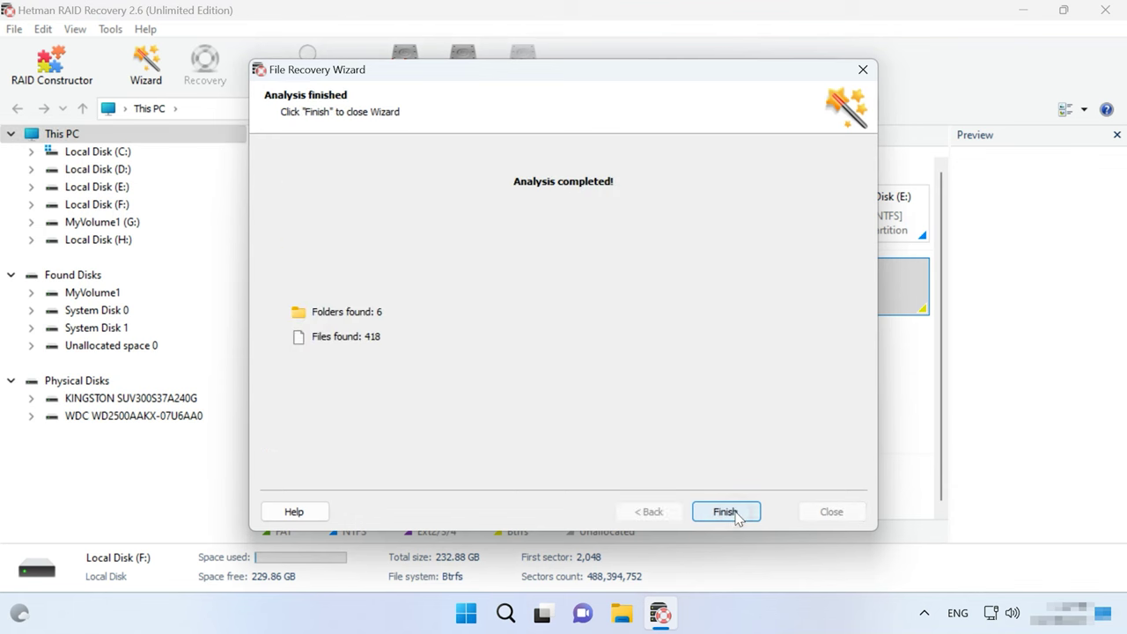
click(726, 513)
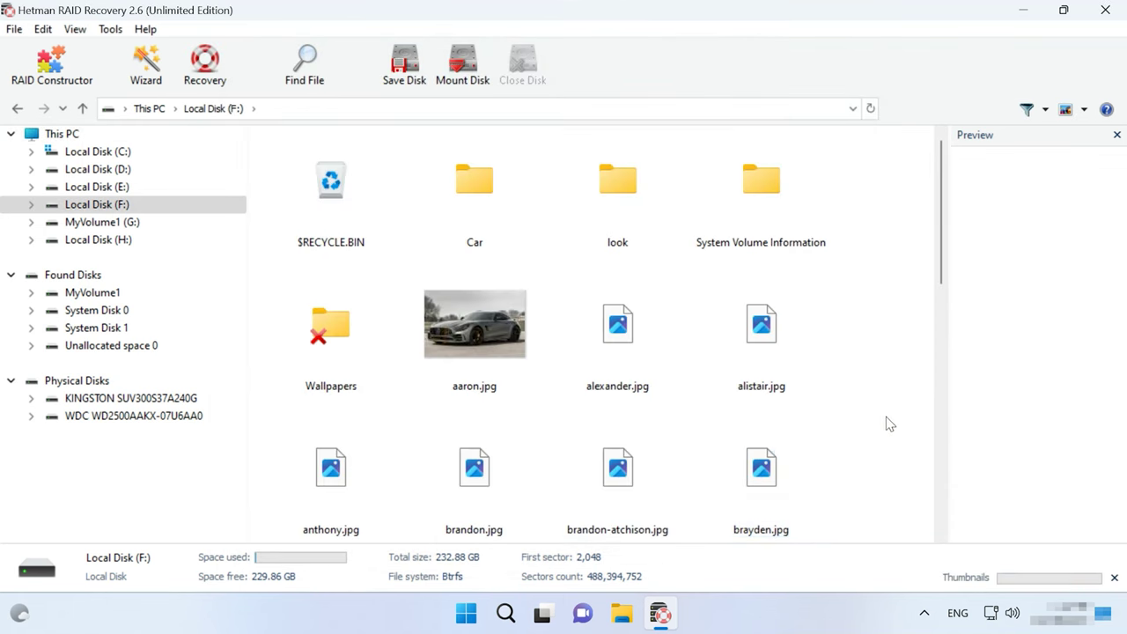
Step: Browse the deleted Wallpapers folder on F:, then return to the drive root
scroll(889, 424, down, 10)
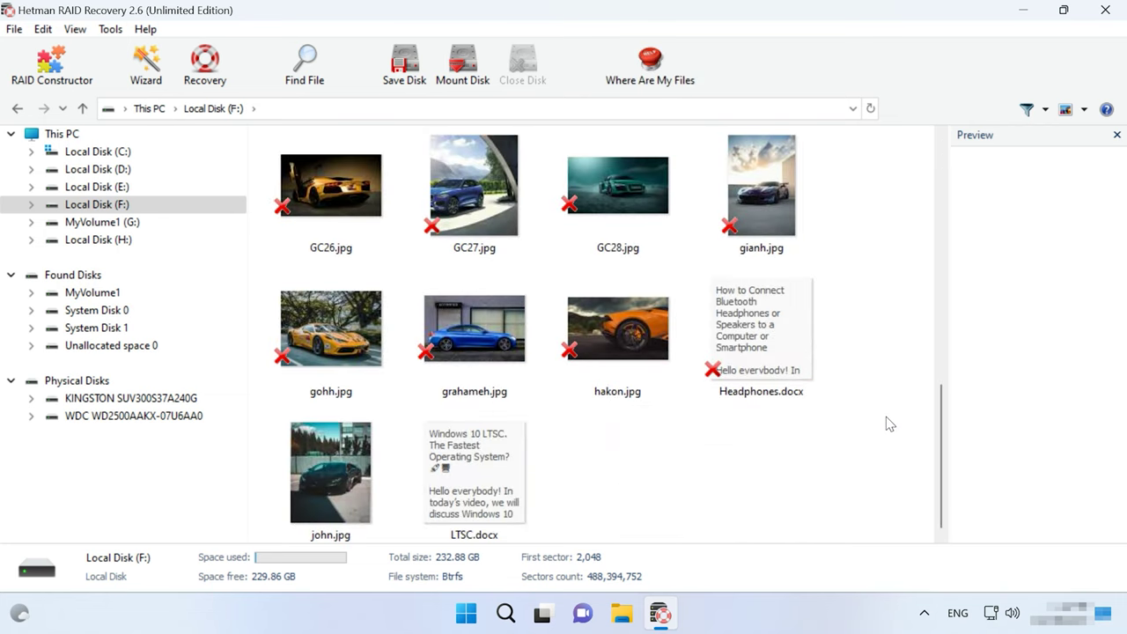
scroll(889, 423, up, 10)
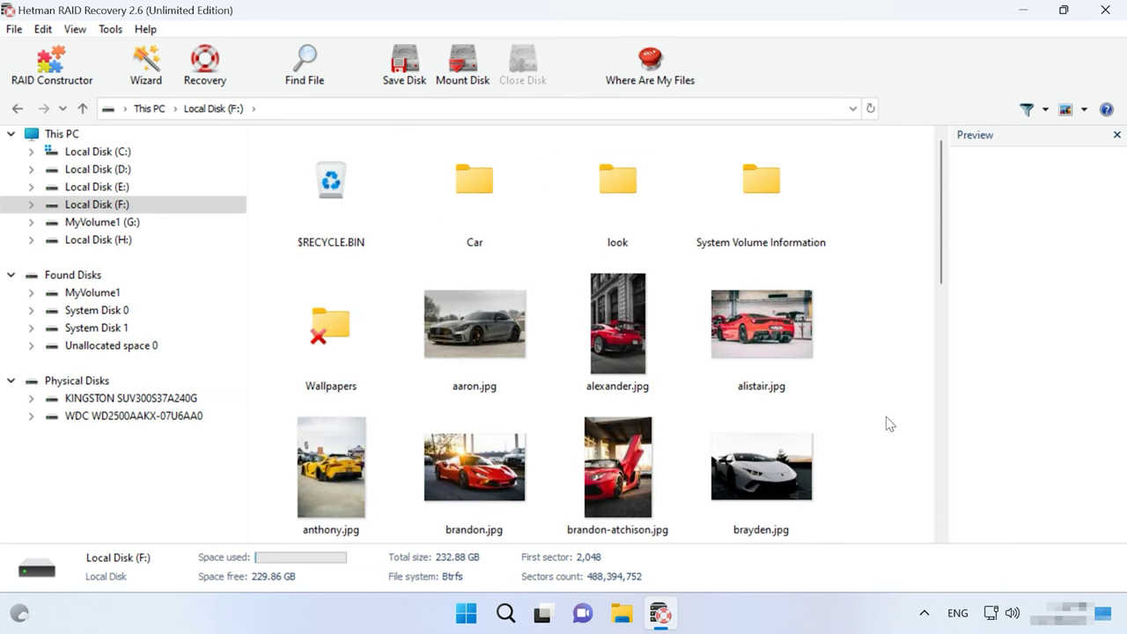
double_click(342, 368)
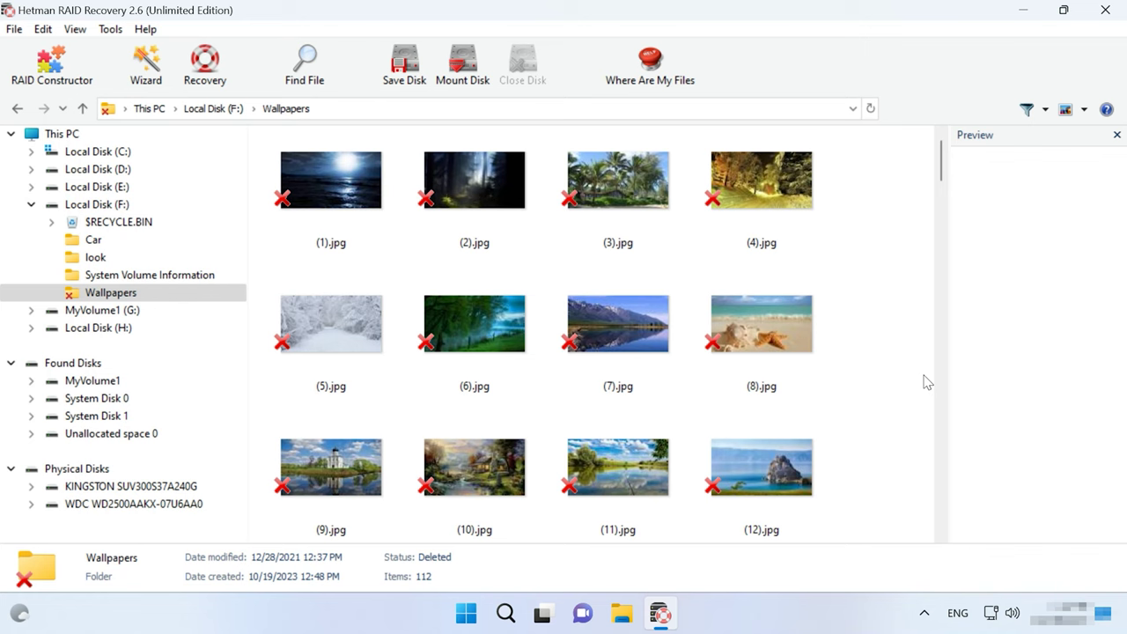
scroll(926, 383, down, 20)
scroll(915, 388, up, 12)
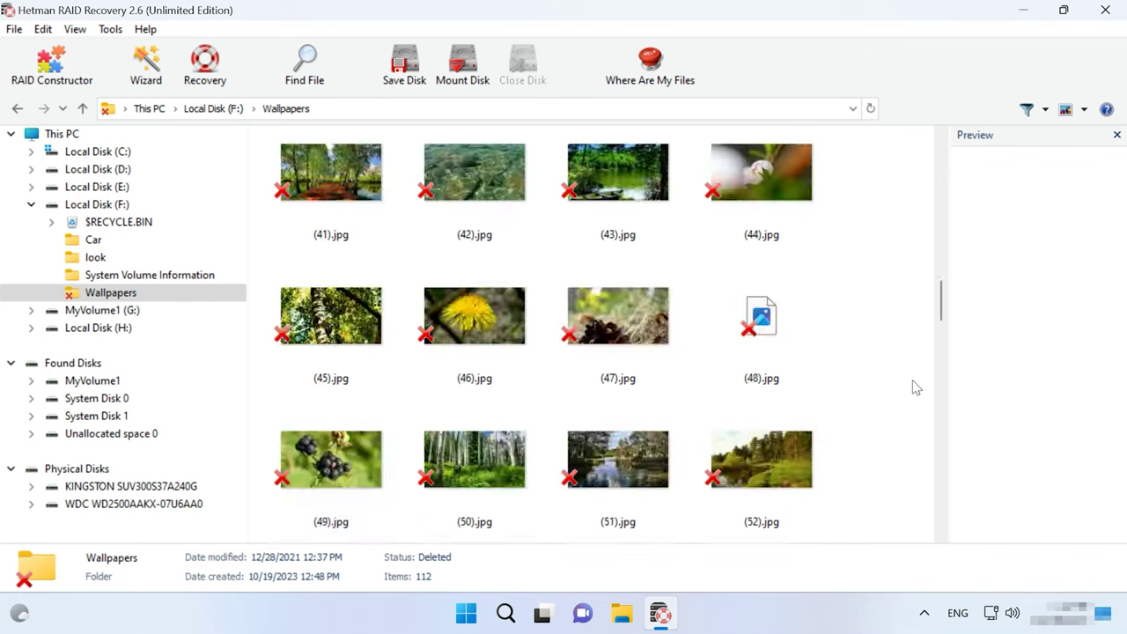
scroll(915, 387, up, 10)
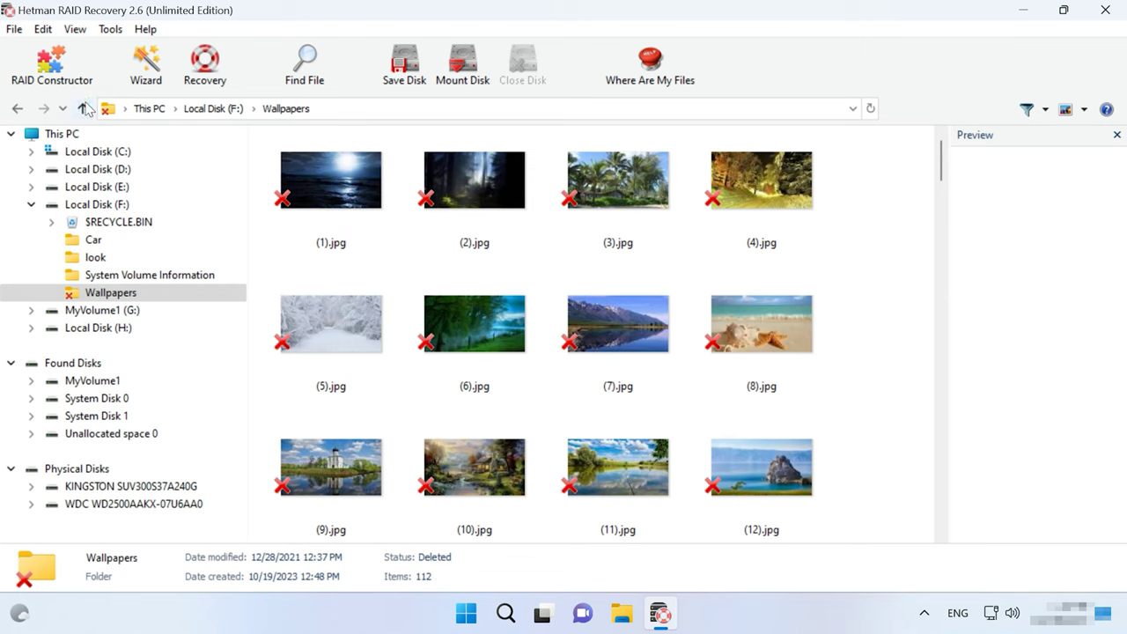
click(84, 109)
Step: Preview the deleted GC28.jpg and hakon.jpg, then the existing alexander.jpg
scroll(881, 426, down, 5)
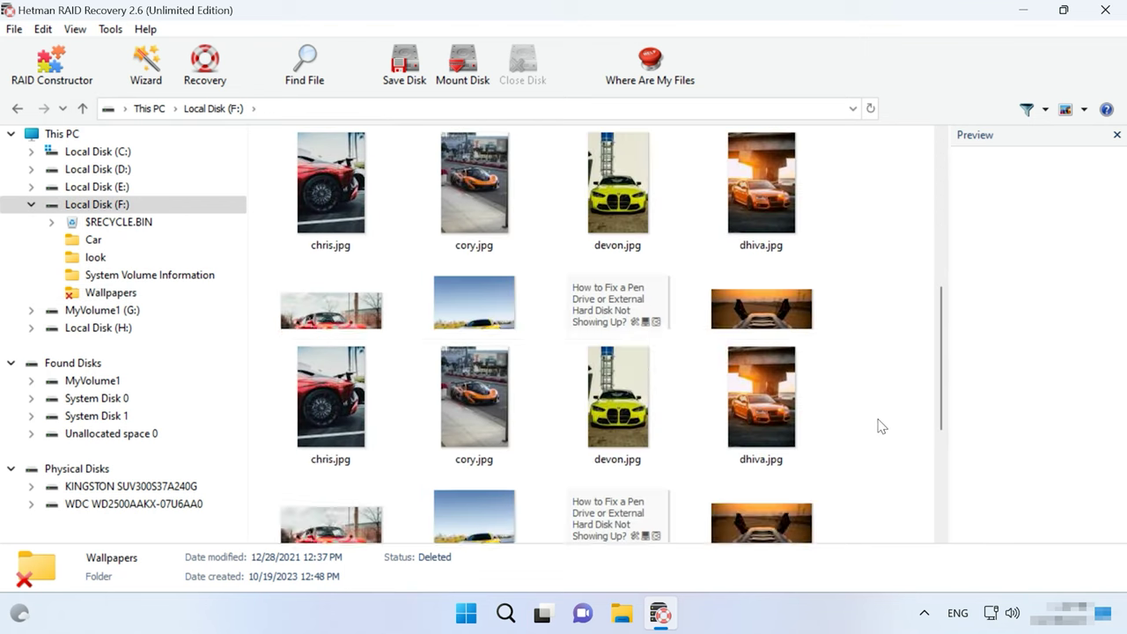
scroll(881, 426, down, 2)
click(614, 271)
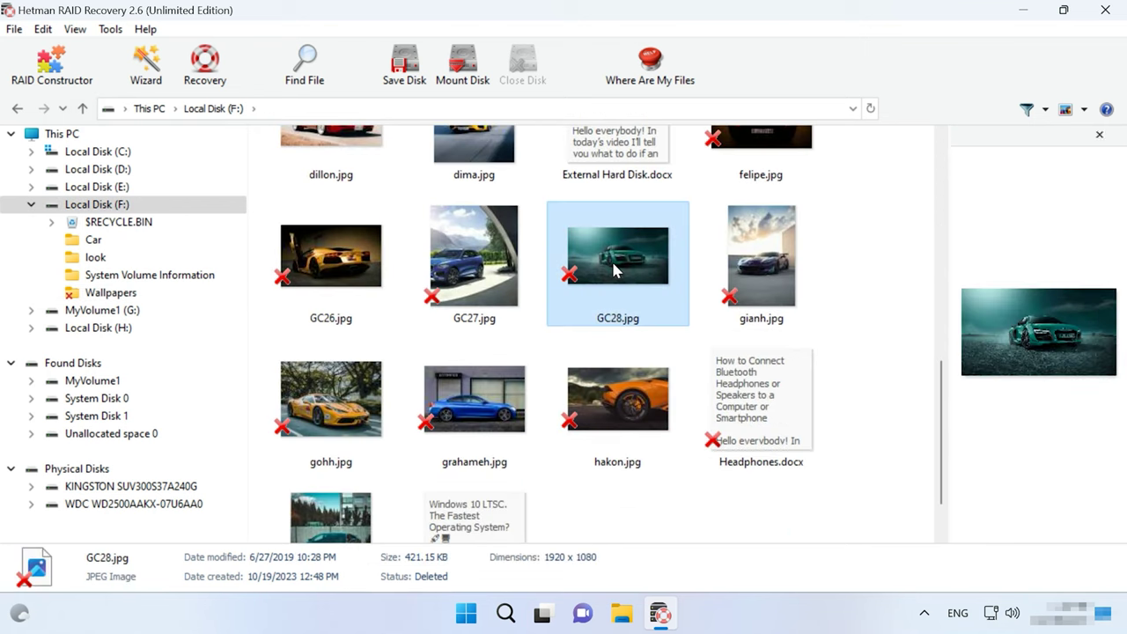
click(627, 397)
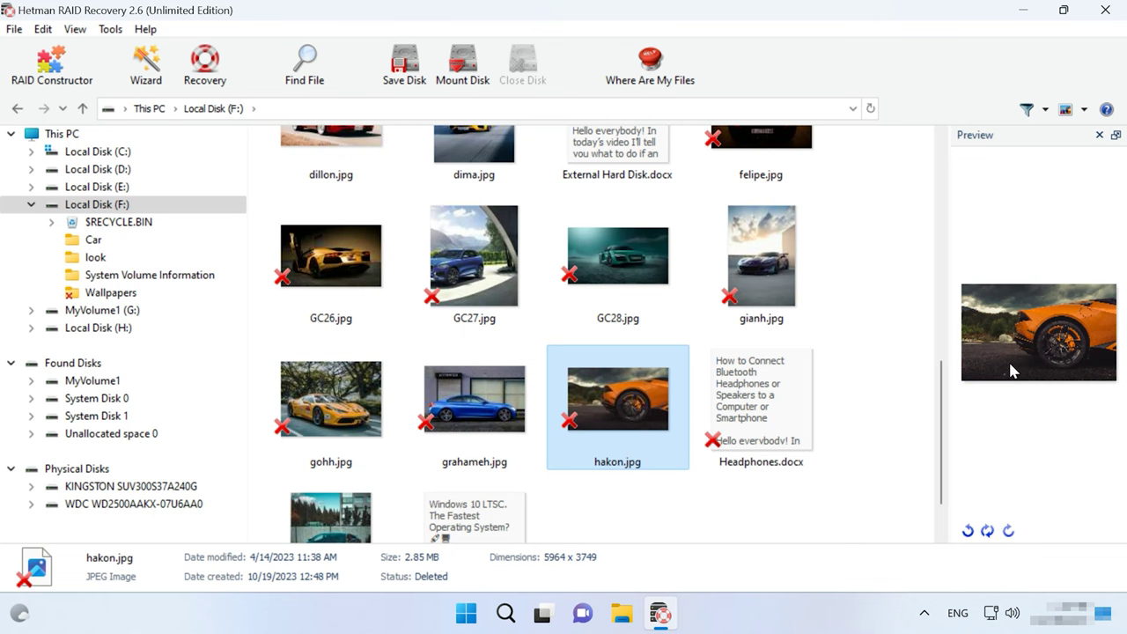
scroll(873, 372, up, 5)
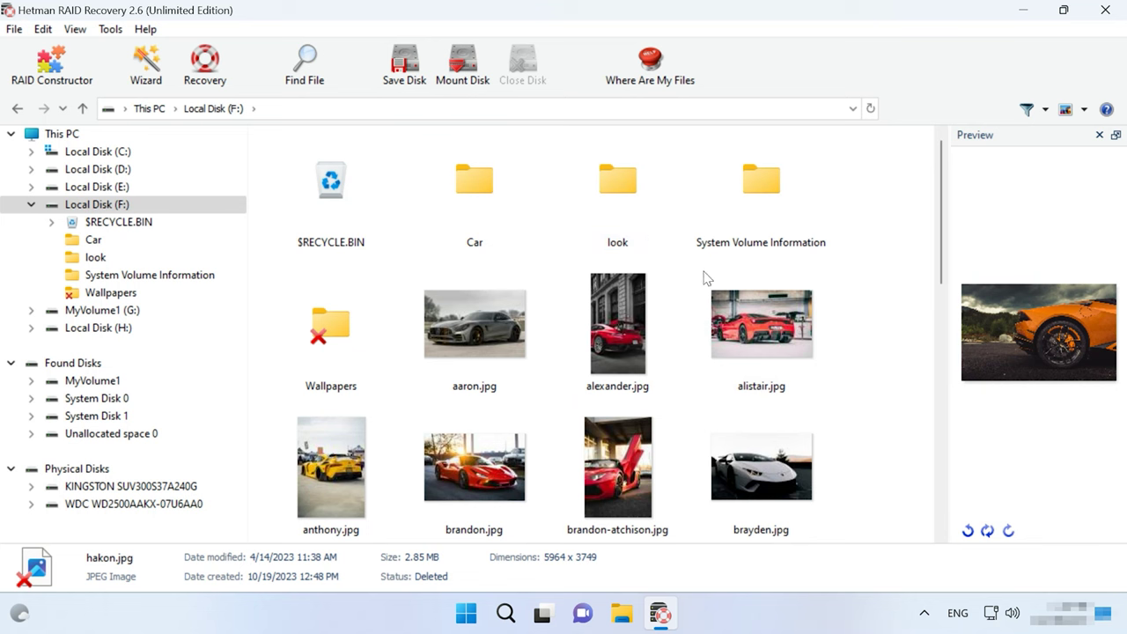
click(613, 316)
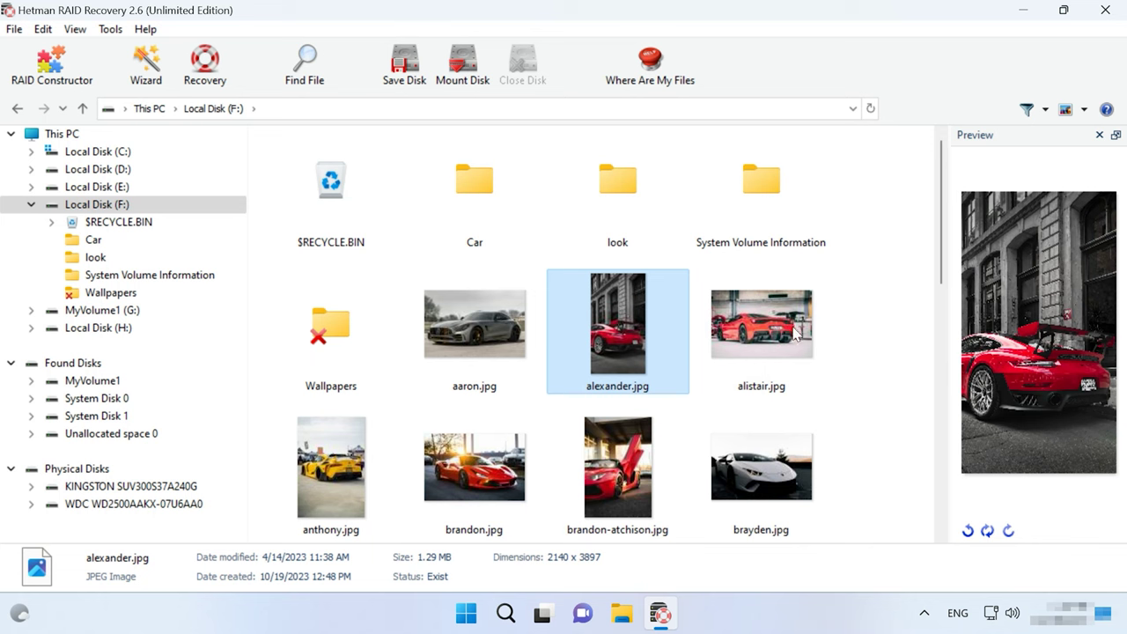
click(111, 30)
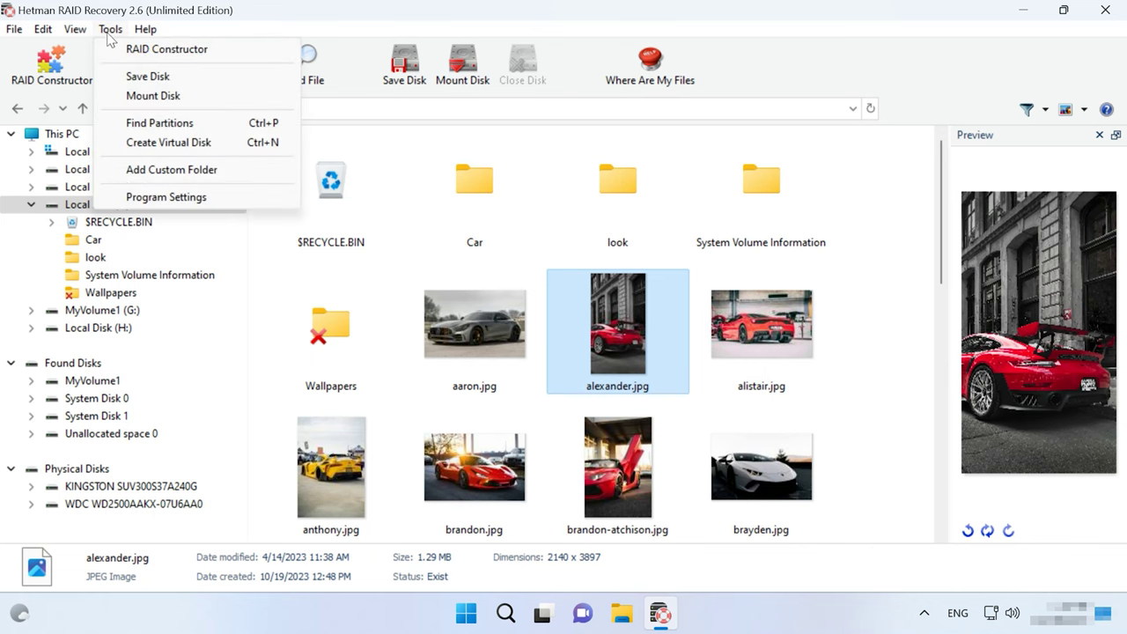
click(148, 77)
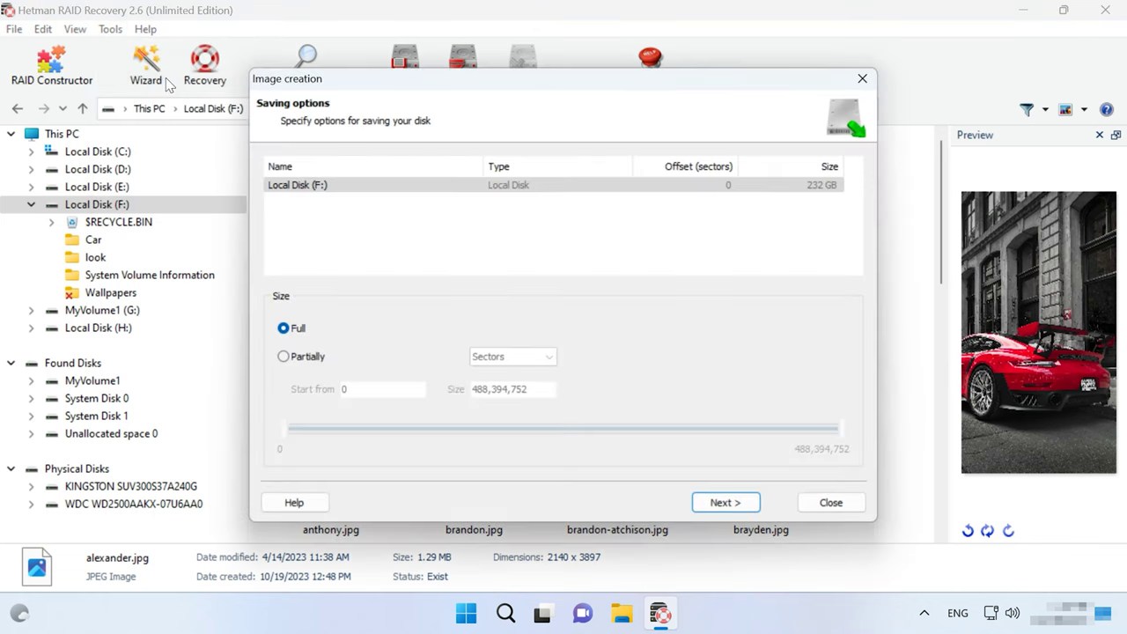
click(725, 502)
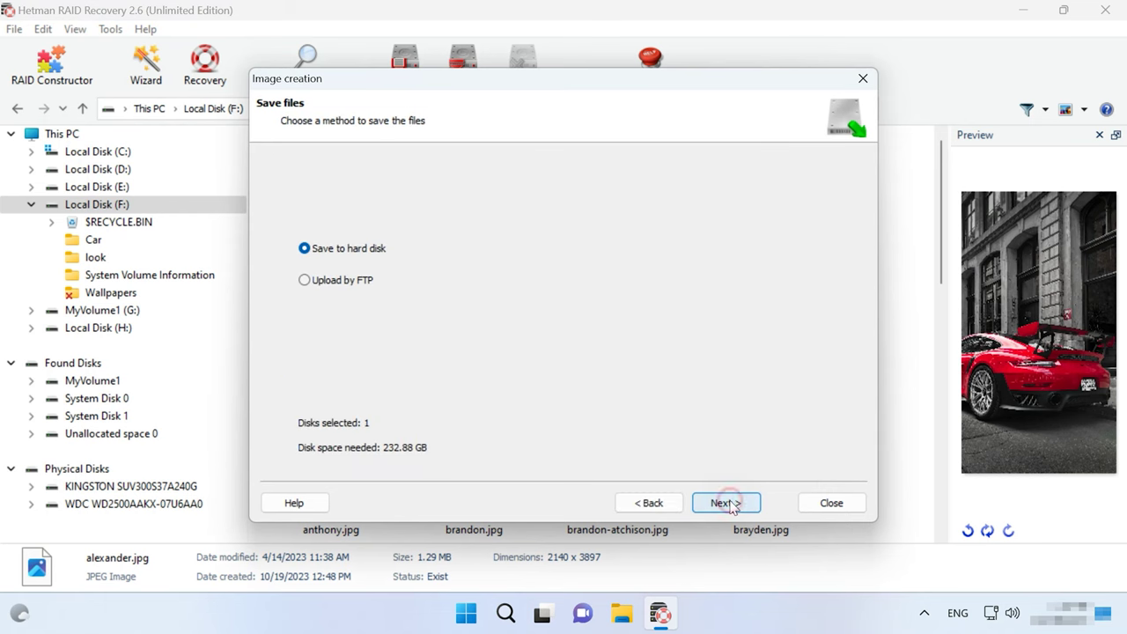
click(728, 503)
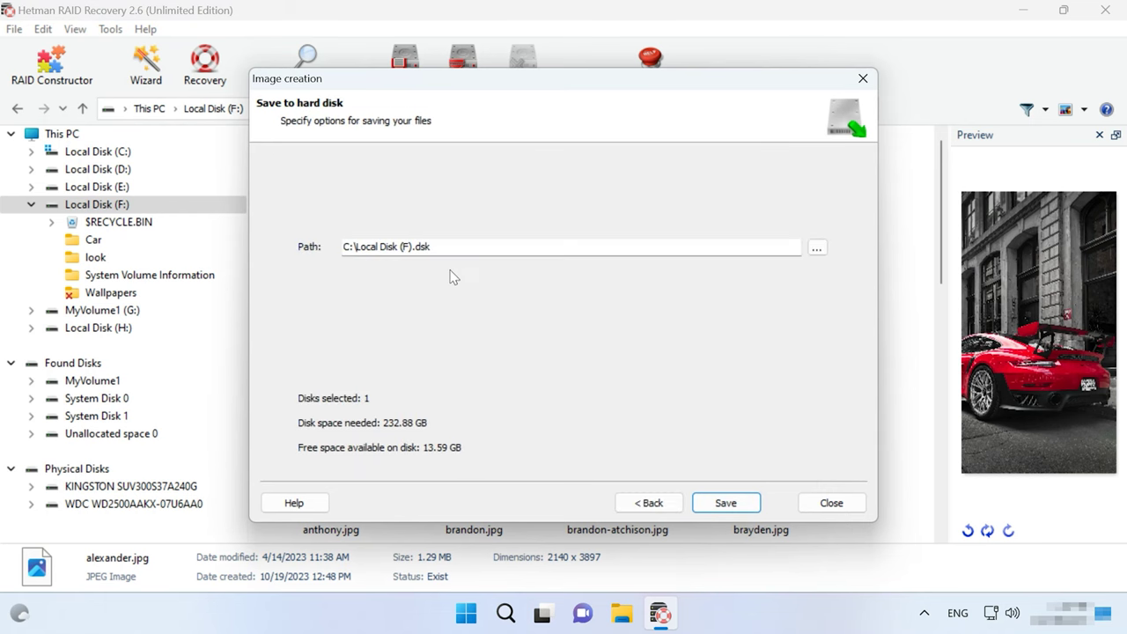
click(859, 503)
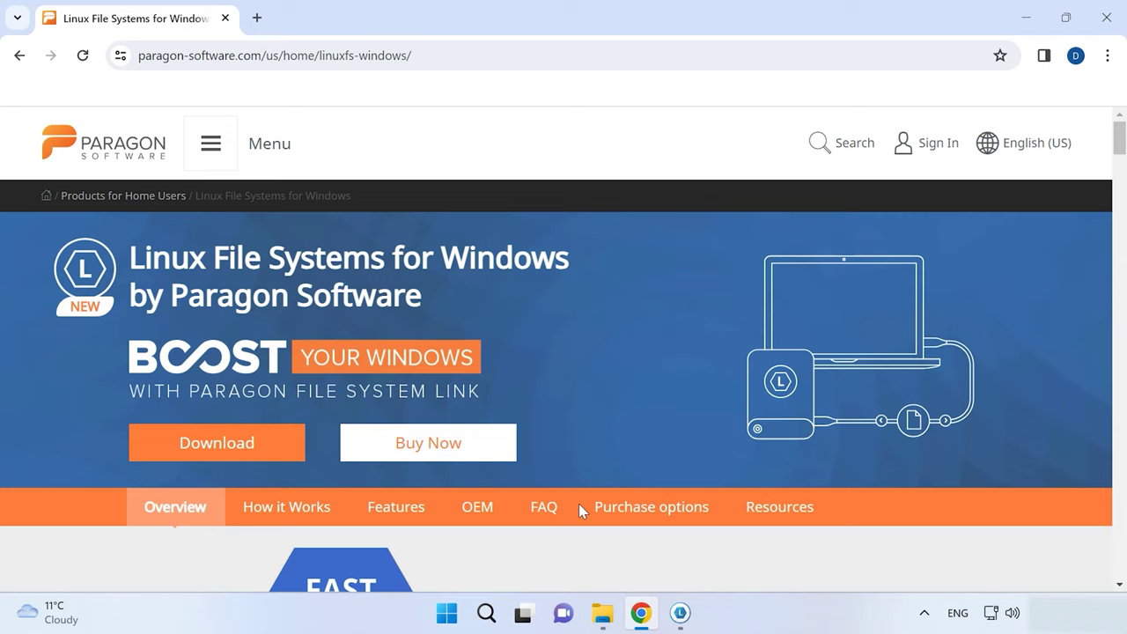
Step: Scroll down the Paragon product page, then bring the Linux File Systems app window forward
scroll(636, 557, down, 3)
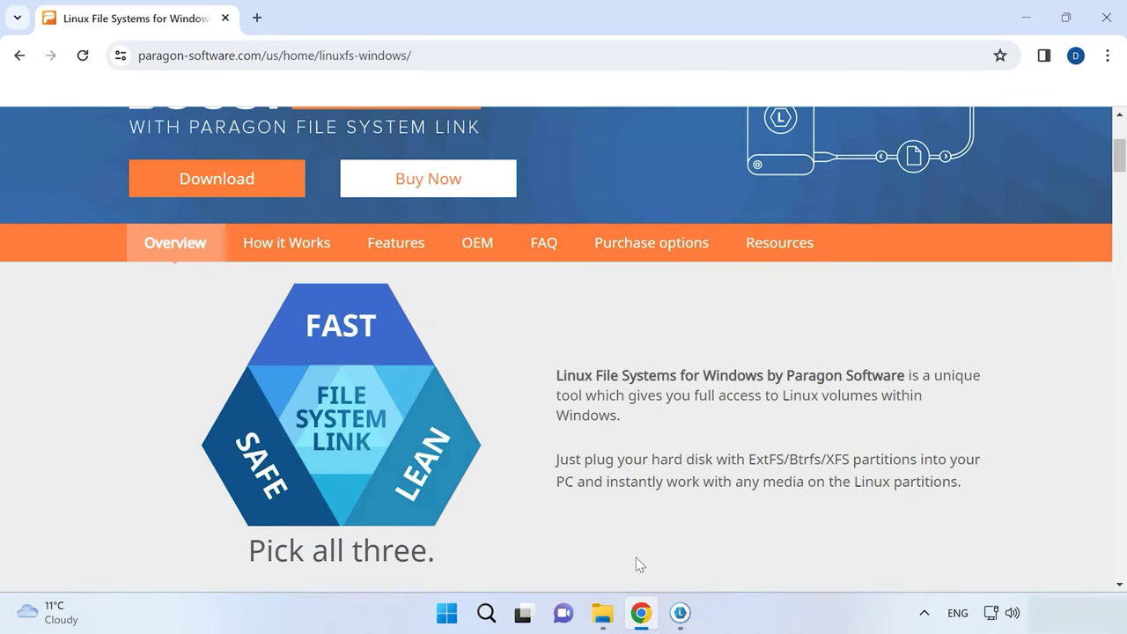
mouse_move(678, 609)
click(665, 577)
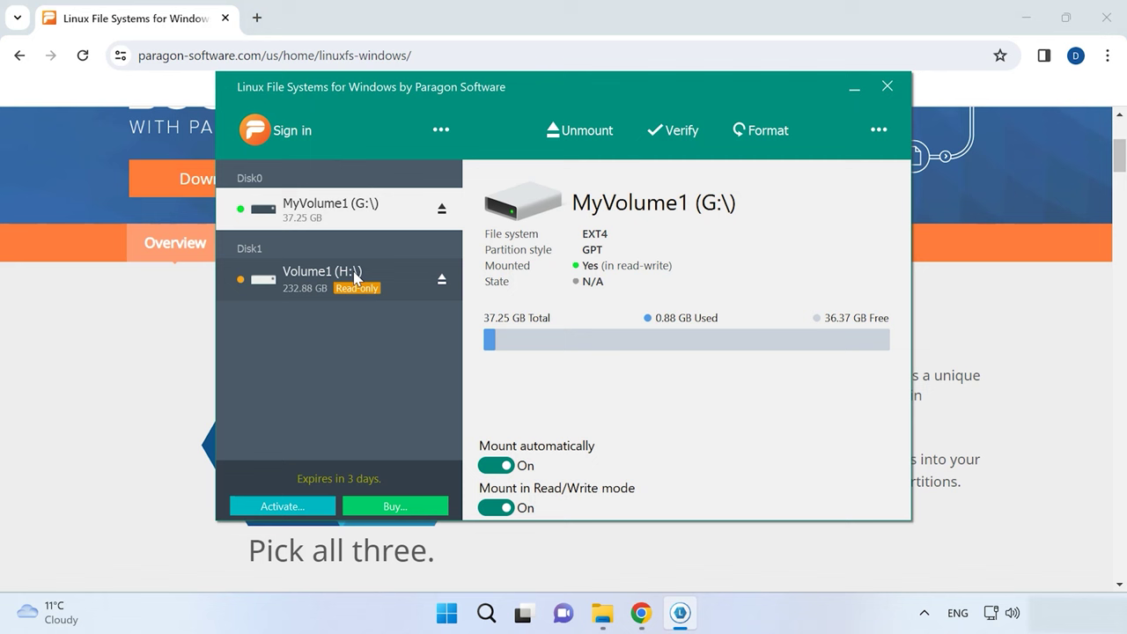
Step: Show the details of the read-only Btrfs Volume1 (H:\) in Paragon's app
click(318, 291)
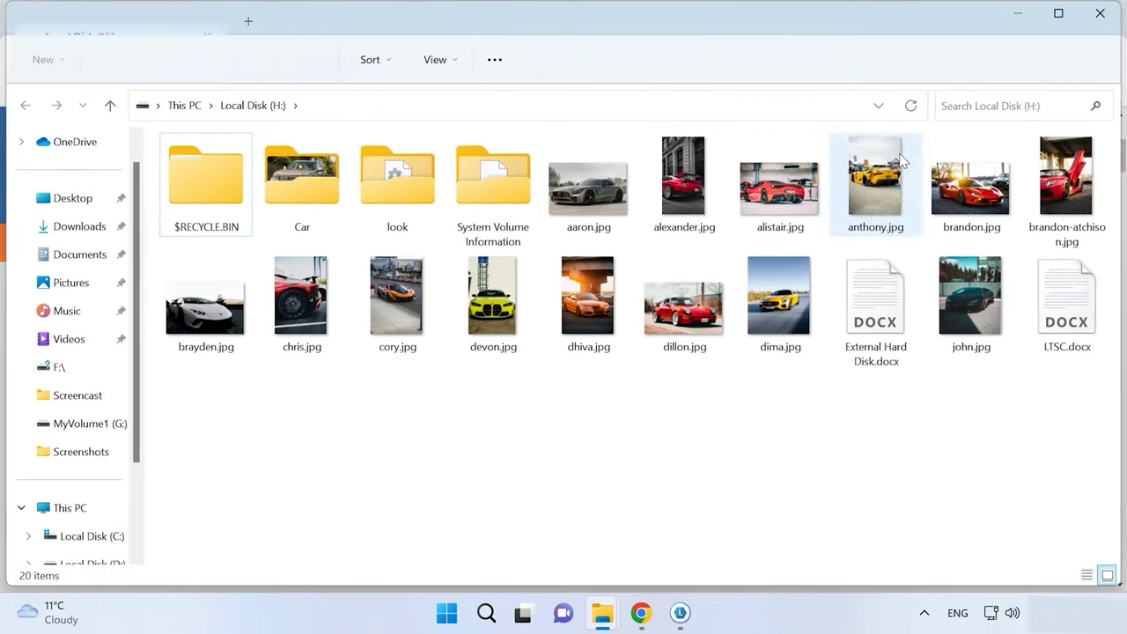
Step: Go up to the drive list and check the properties of Local Disk (H:)
click(356, 106)
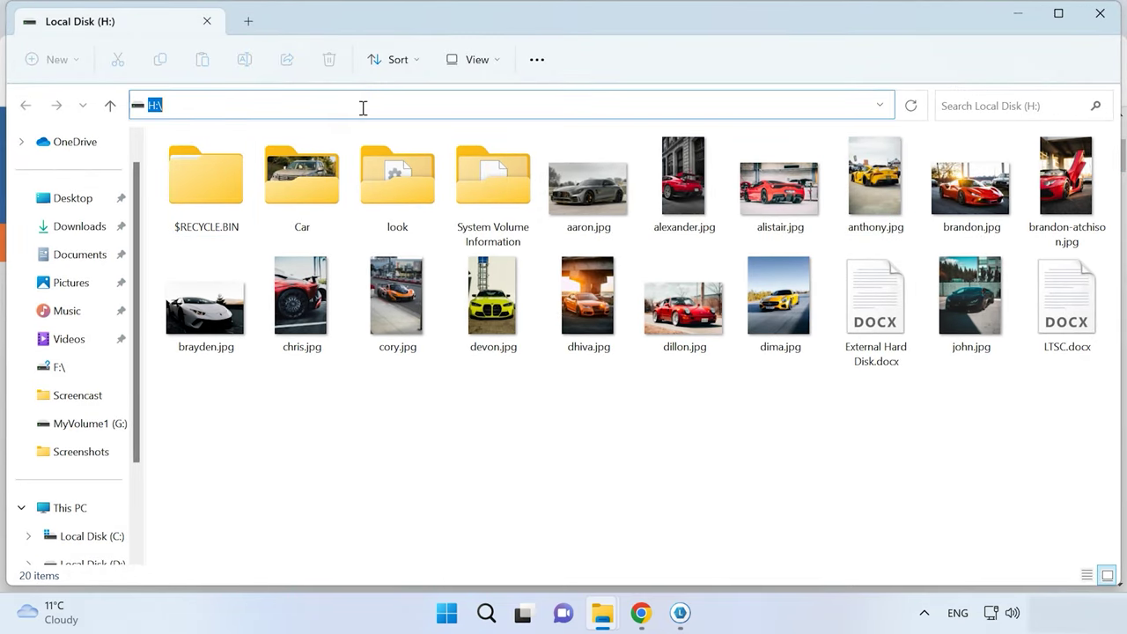
click(110, 106)
right_click(290, 255)
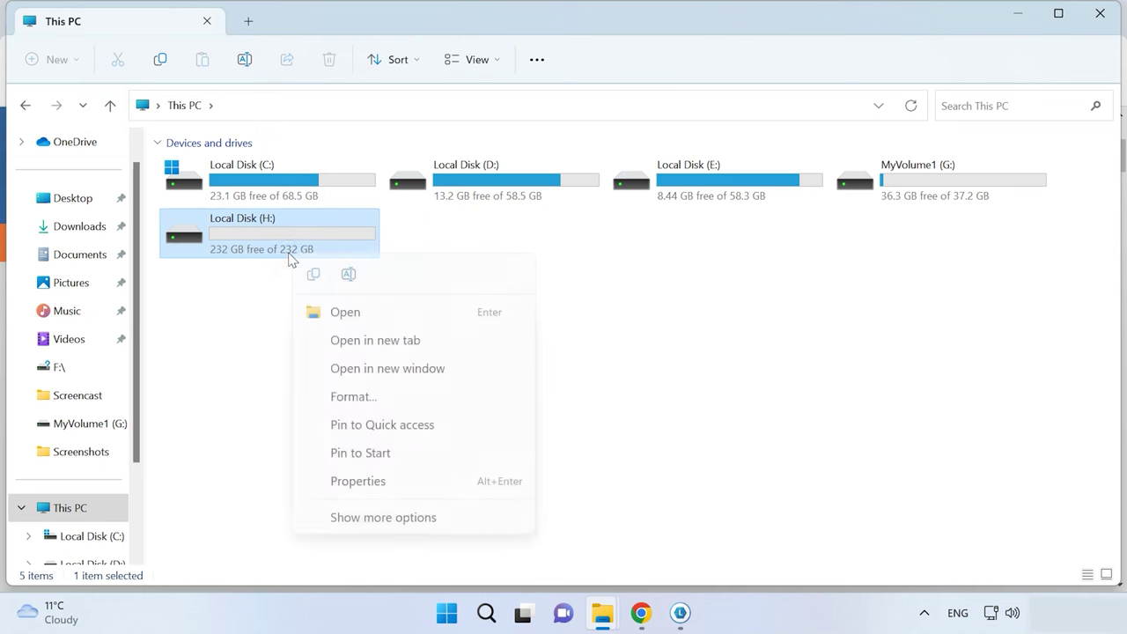
click(385, 488)
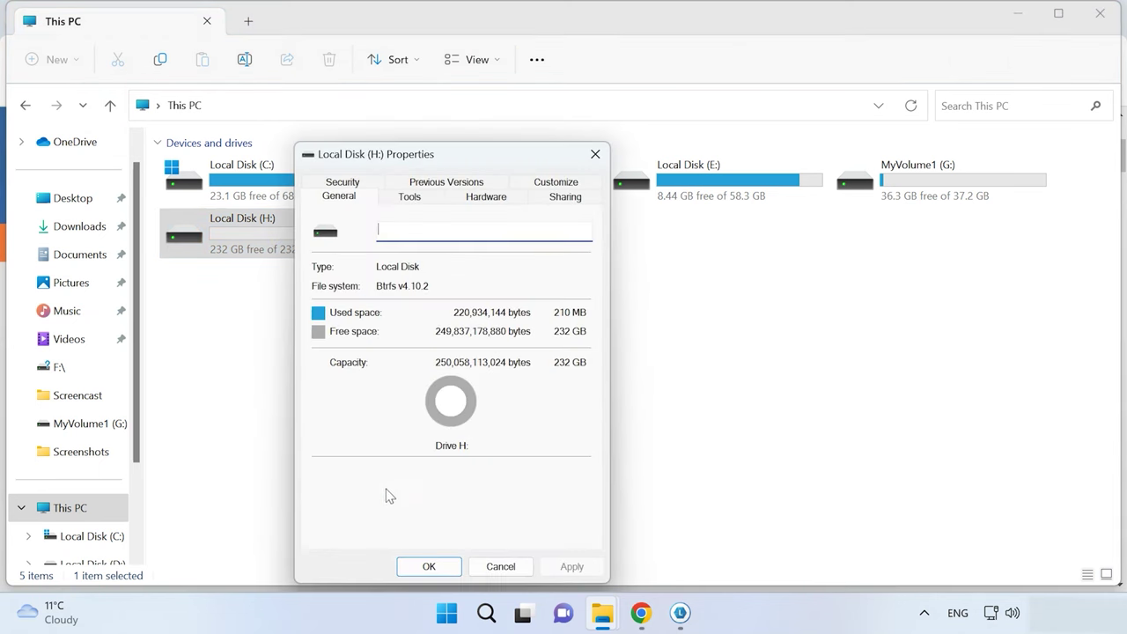
click(429, 566)
Step: Open Local Disk (H:) and its Car folder, go back up, and bring Paragon forward
double_click(272, 231)
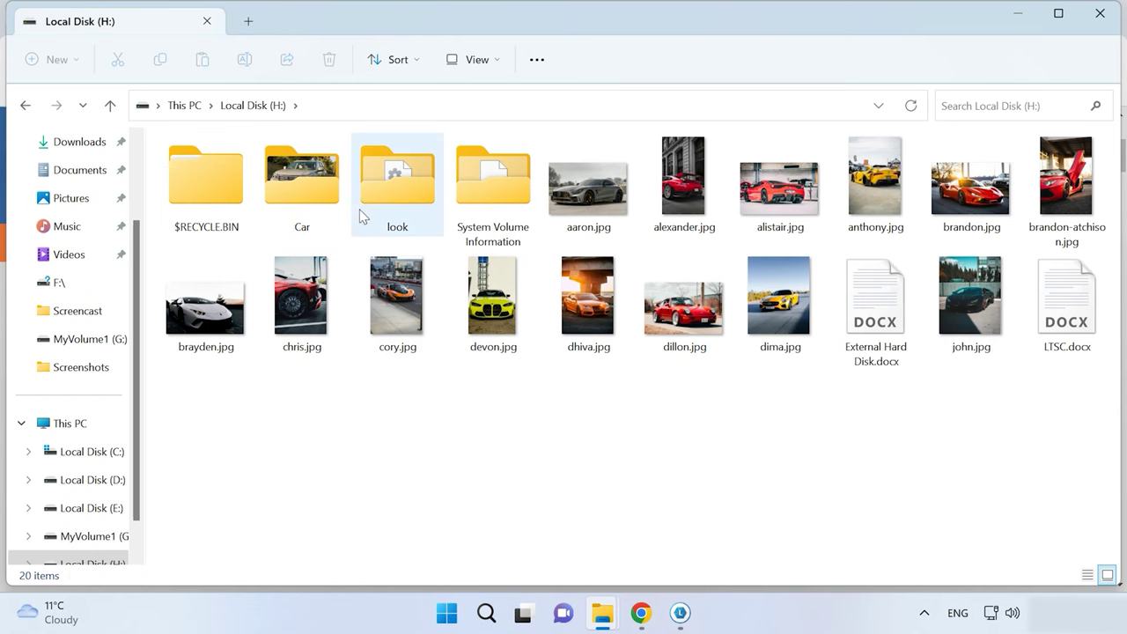
double_click(280, 180)
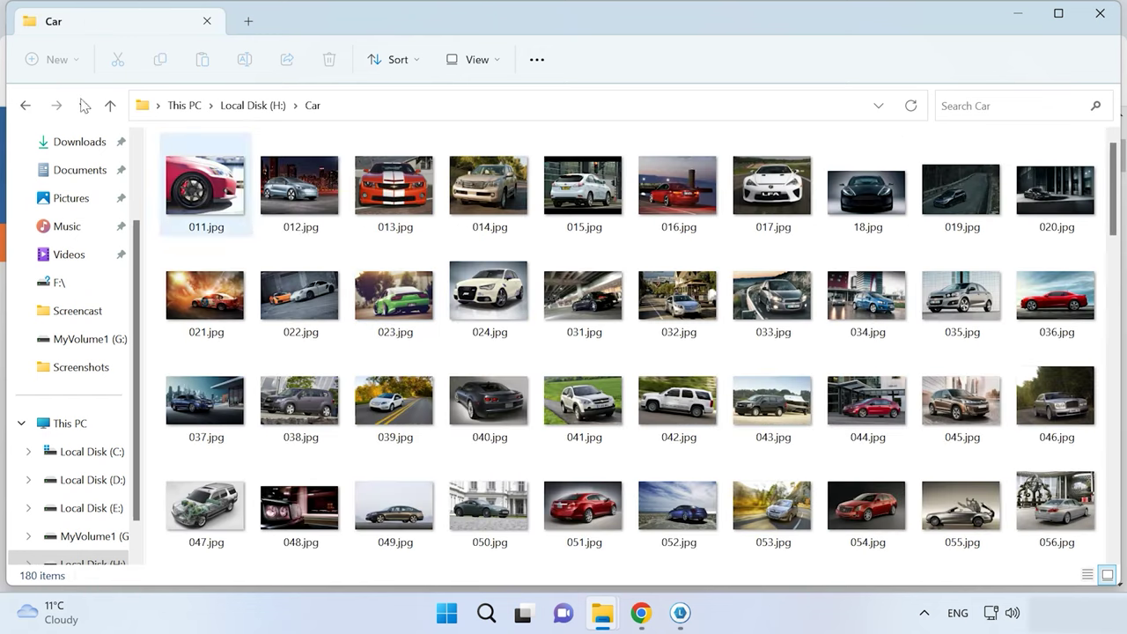
click(110, 107)
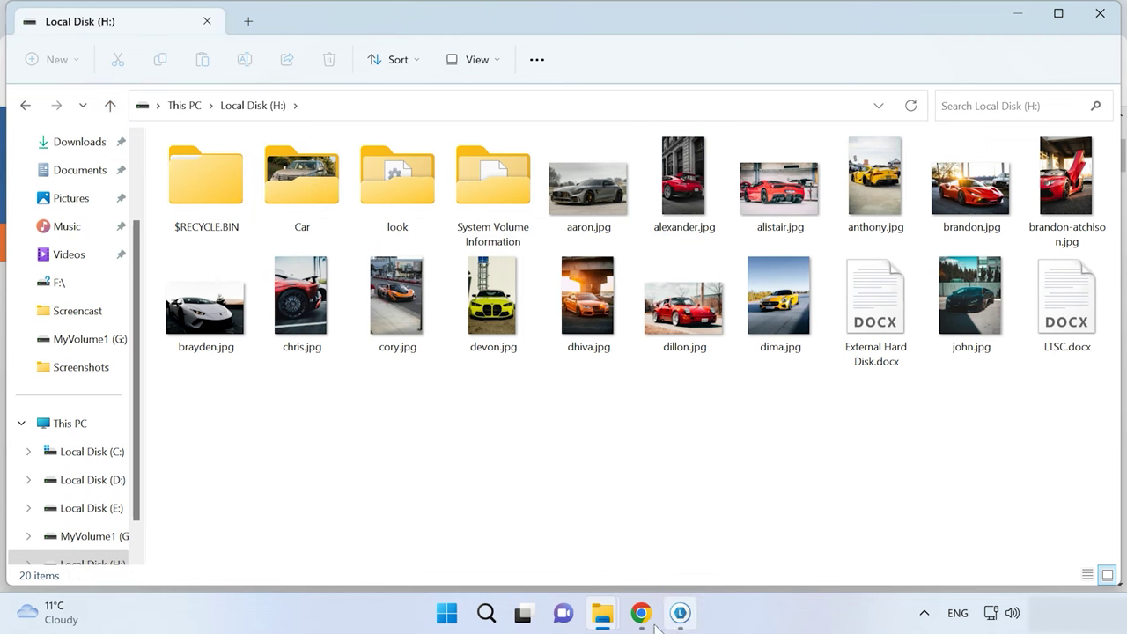
click(680, 613)
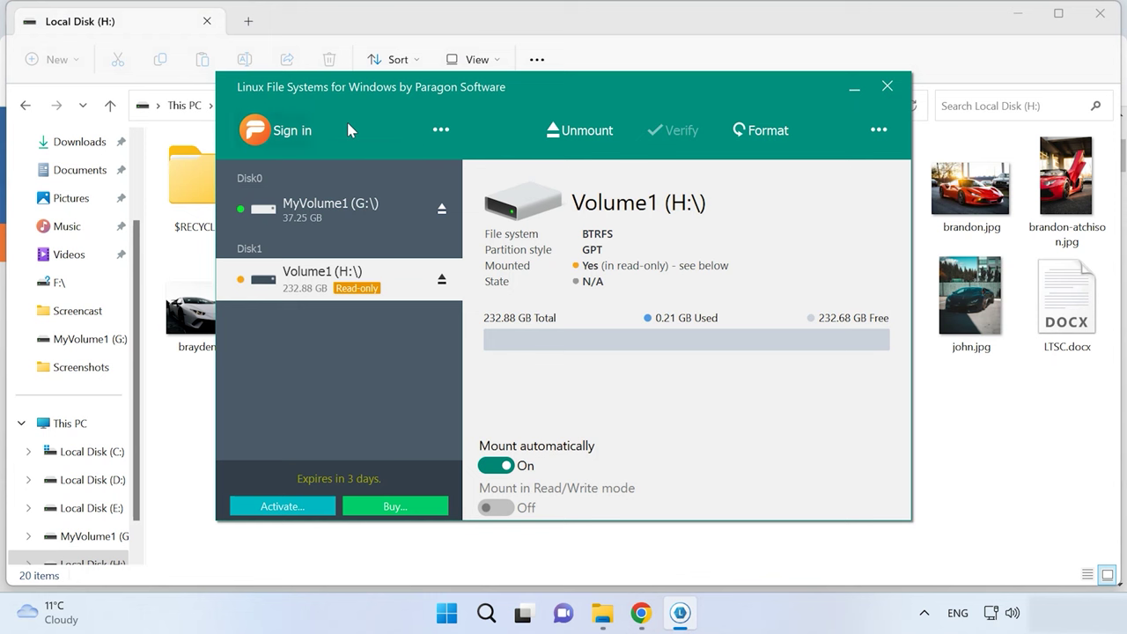
Step: Open and dismiss Paragon's extra options menu, then minimize the app to reveal Explorer
click(441, 131)
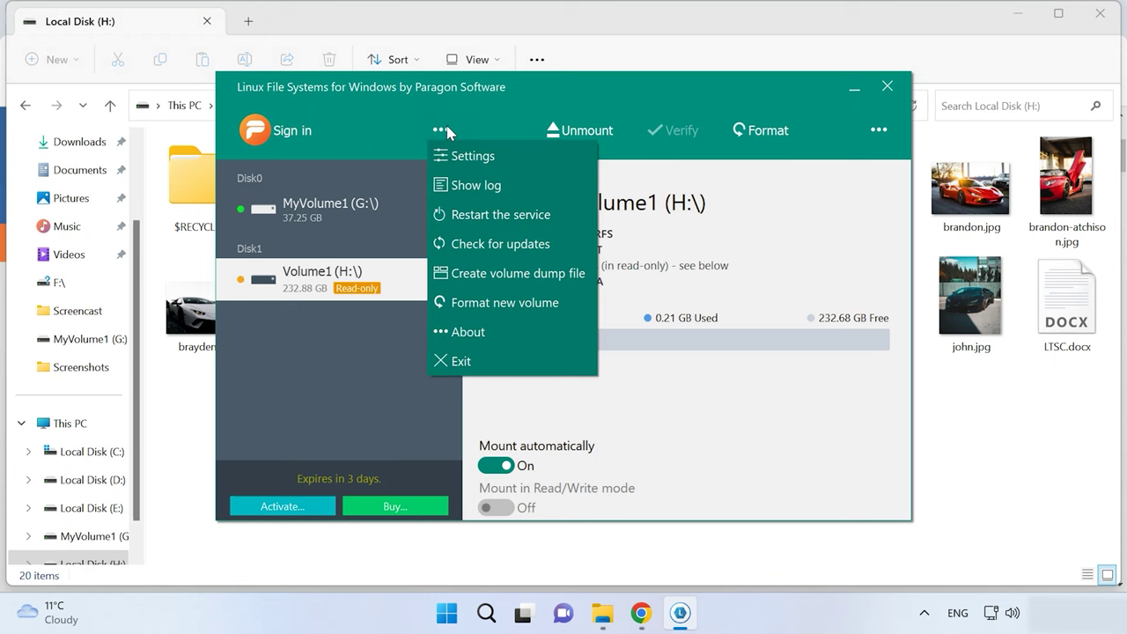
click(374, 396)
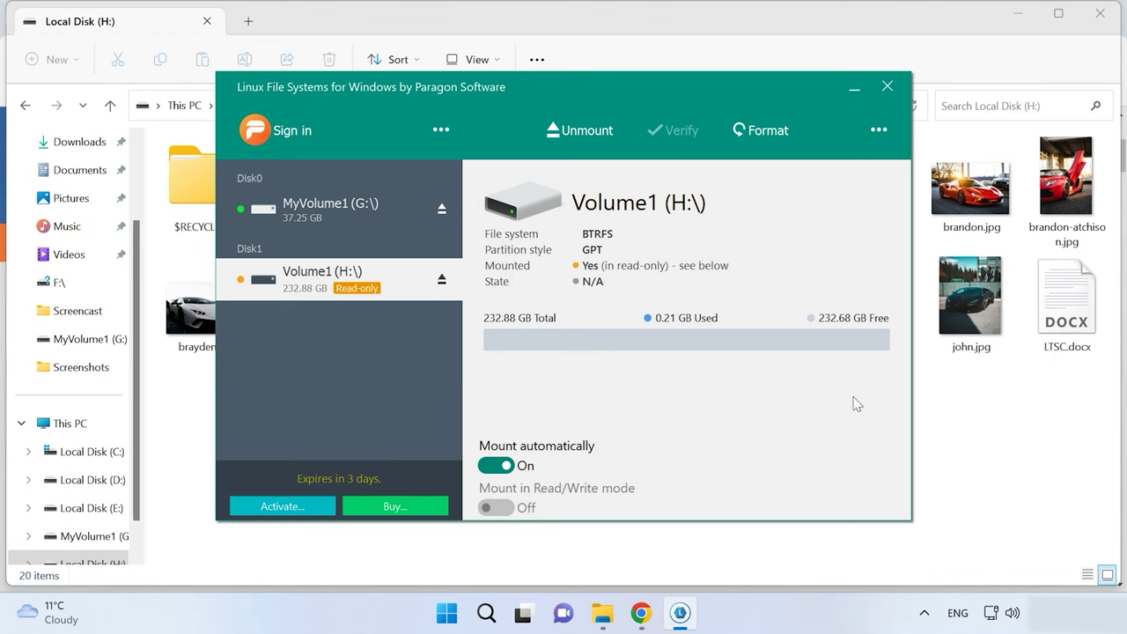
click(954, 411)
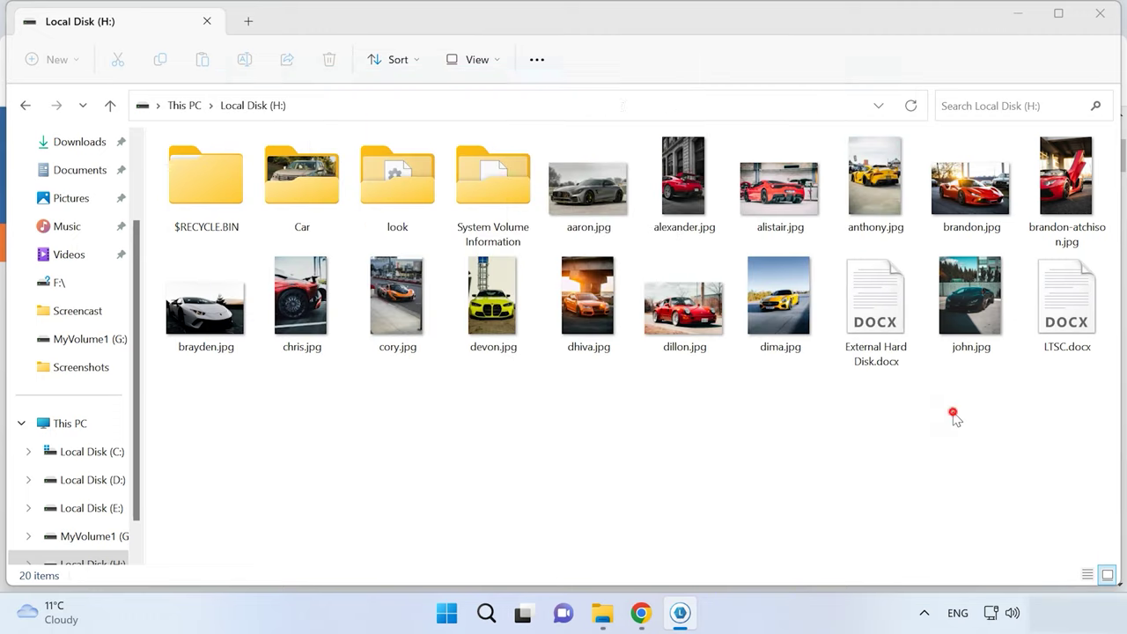
Step: Look through the Car and look folders on H:, returning to the drive root
double_click(295, 220)
scroll(402, 221, down, 15)
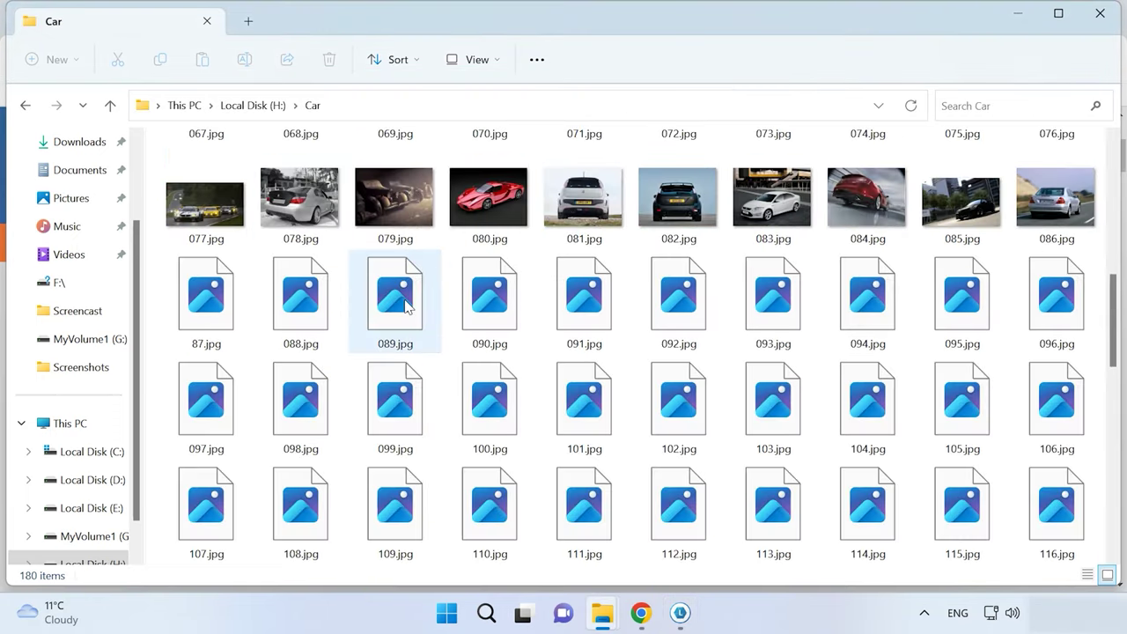
scroll(394, 333, up, 15)
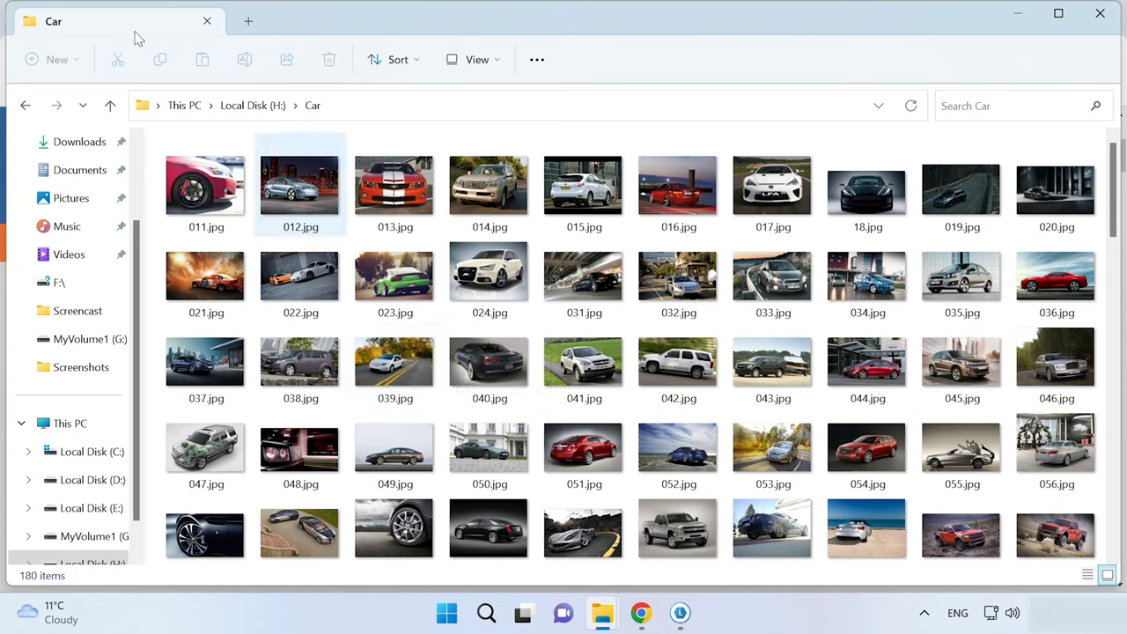
click(111, 105)
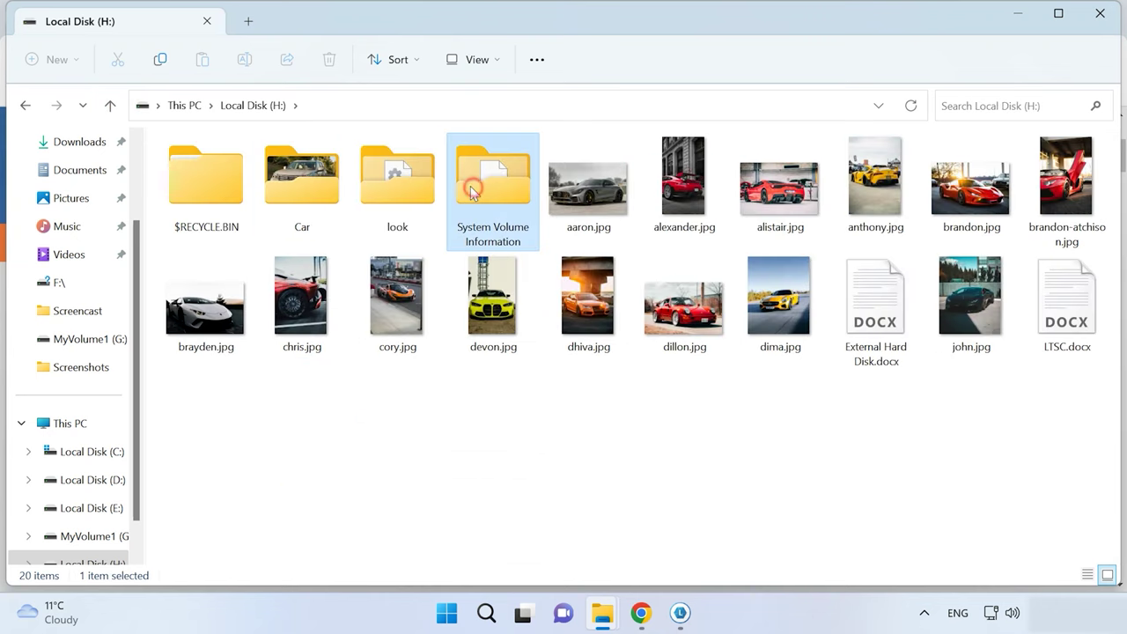
click(417, 194)
double_click(416, 193)
scroll(457, 260, down, 5)
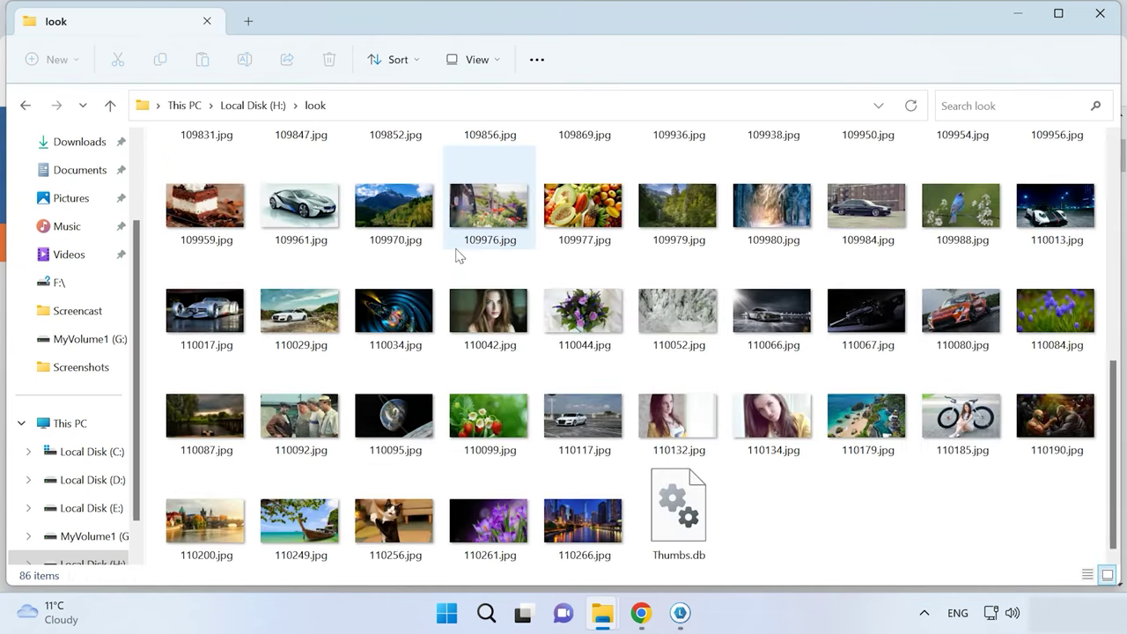
scroll(458, 255, up, 5)
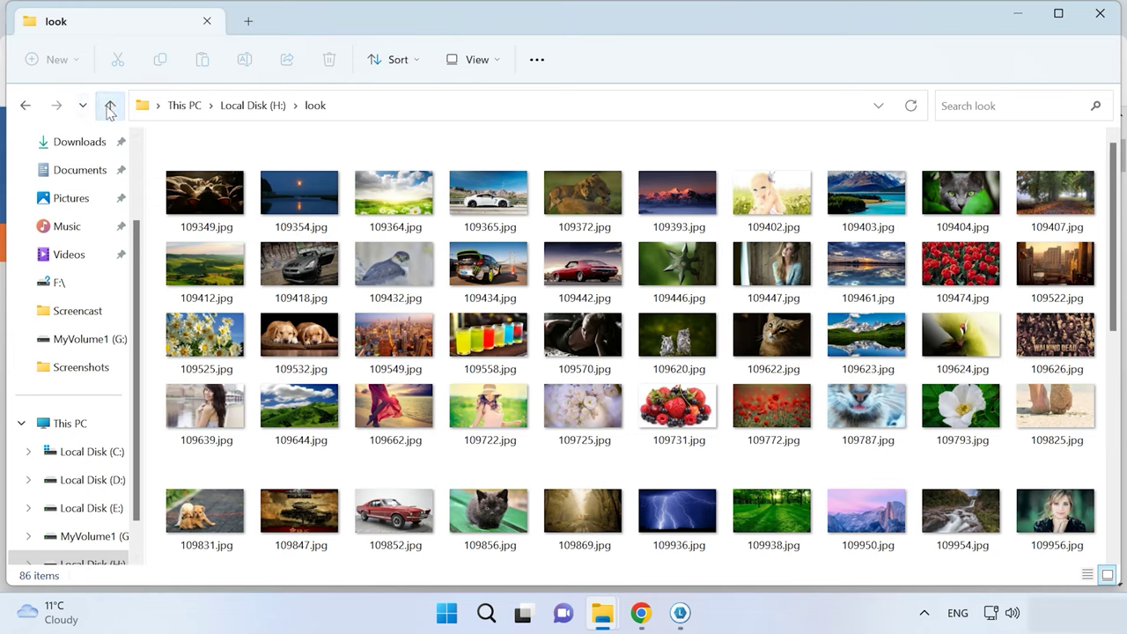
click(110, 105)
Step: Copy devon.jpg and dhiva.jpg from H: into C:\1, then switch to the This PC window
drag(636, 398, 496, 323)
right_click(498, 326)
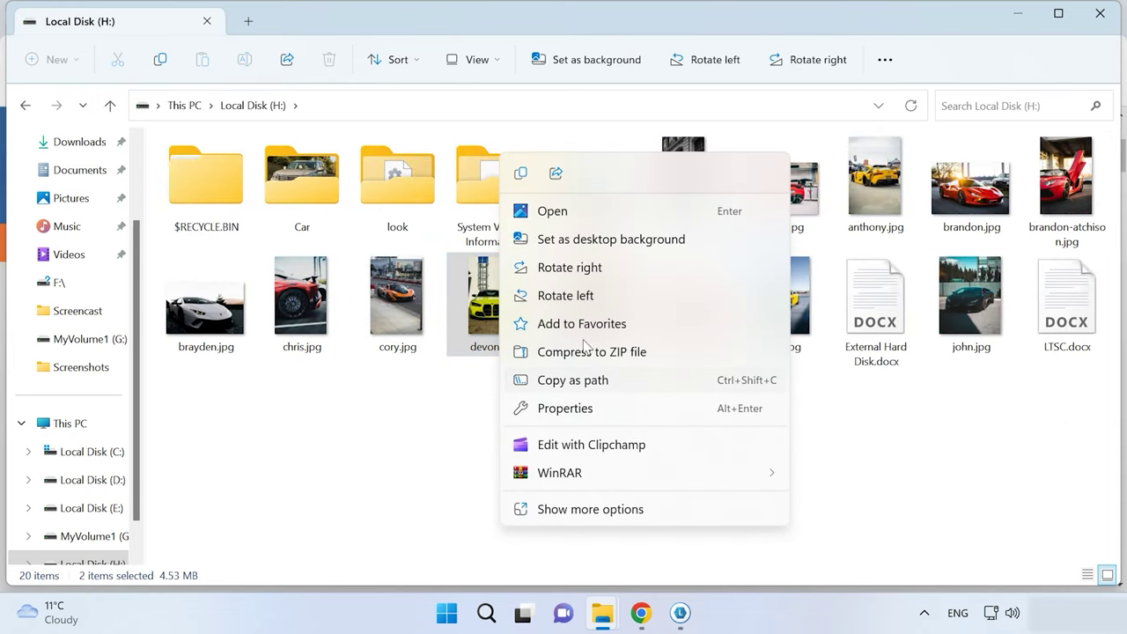
click(520, 172)
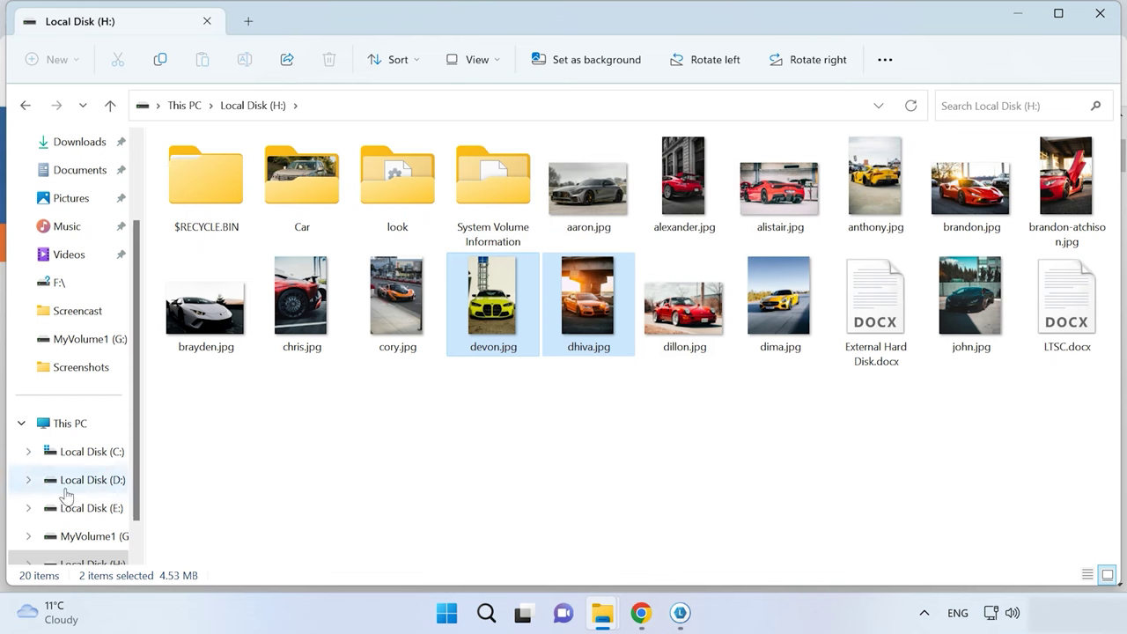
click(112, 451)
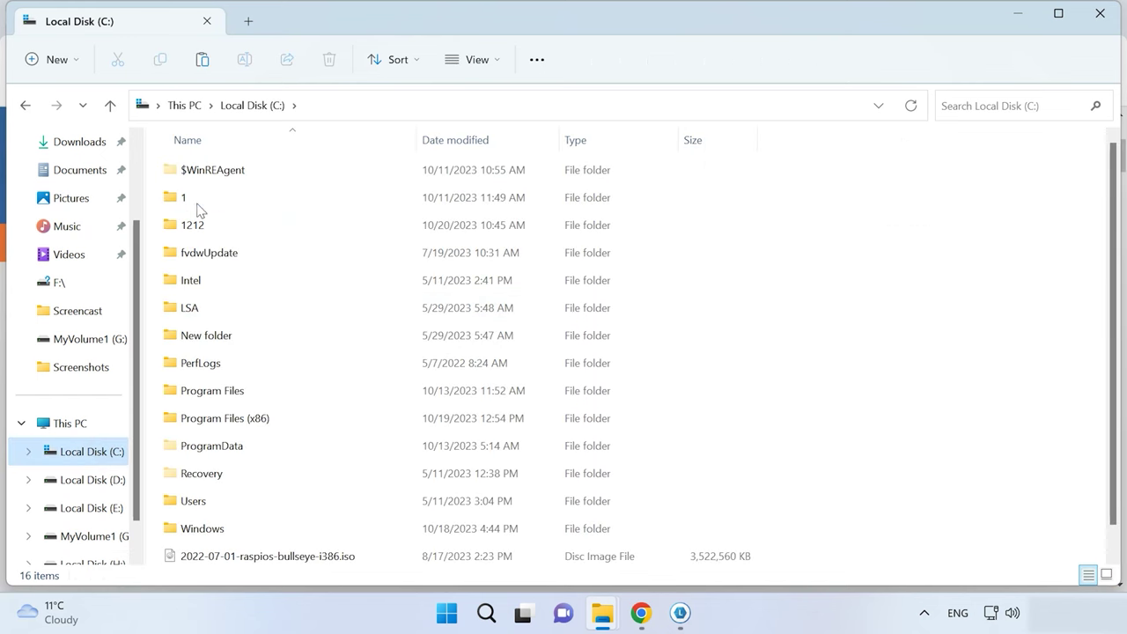
double_click(197, 205)
right_click(361, 344)
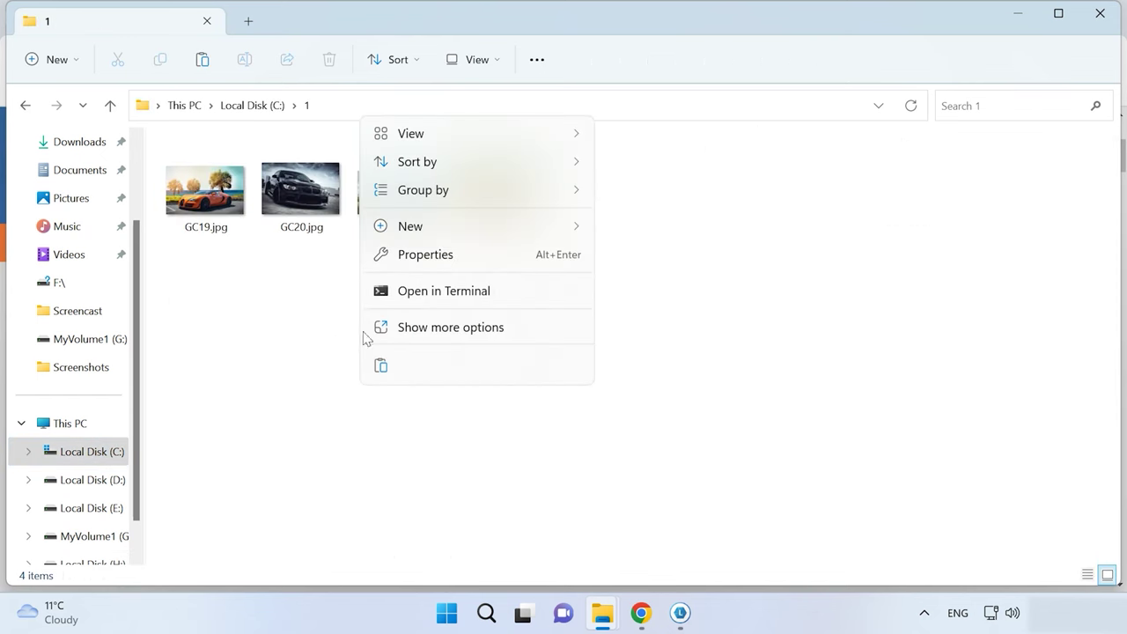
click(391, 366)
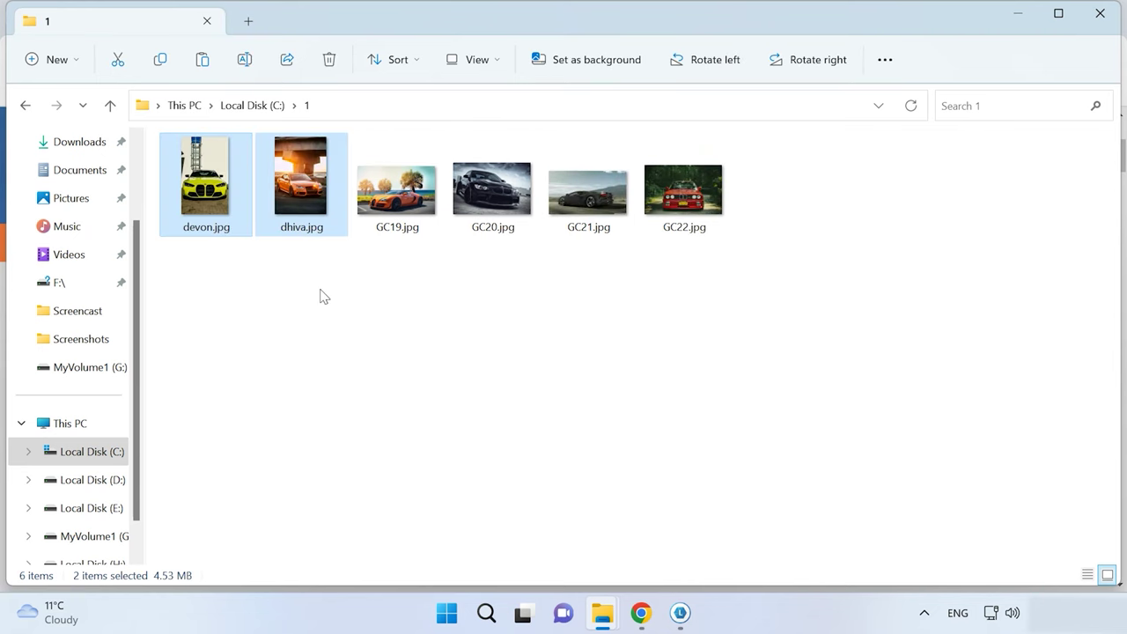
mouse_move(607, 611)
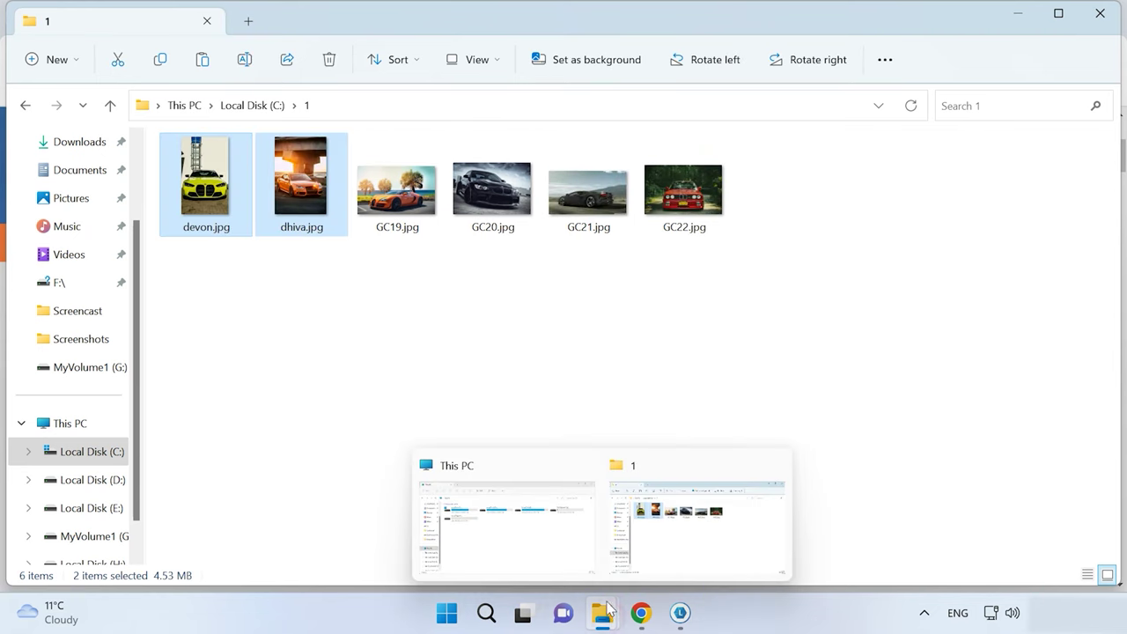
click(585, 555)
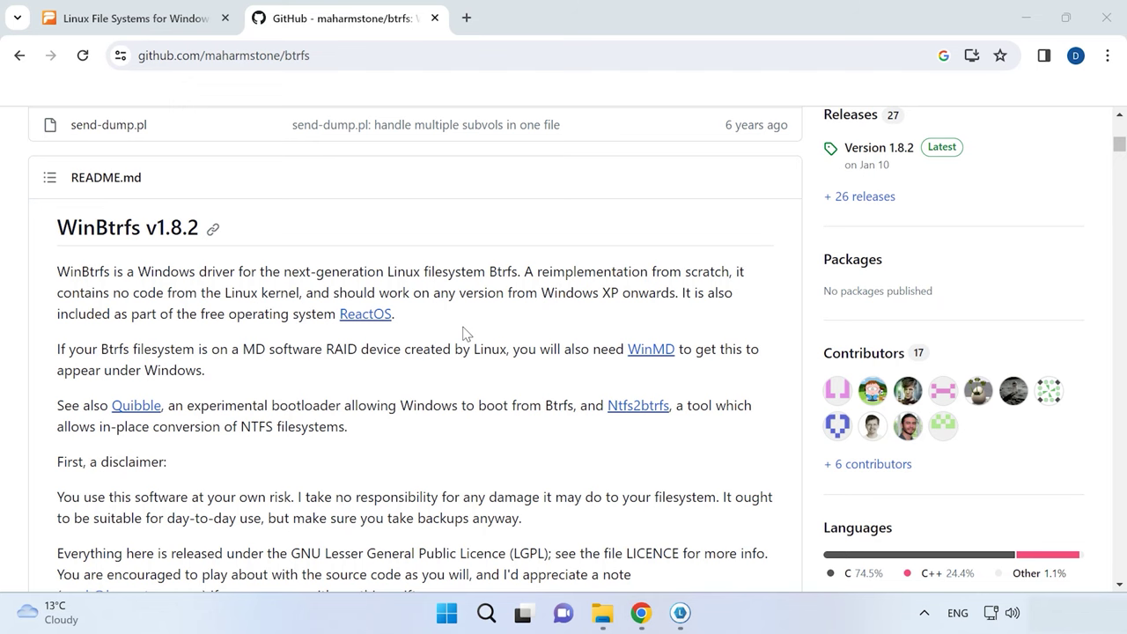
Step: Read through the WinBtrfs README features and download WinBtrfs version 1.8.2
scroll(7, 408, down, 6)
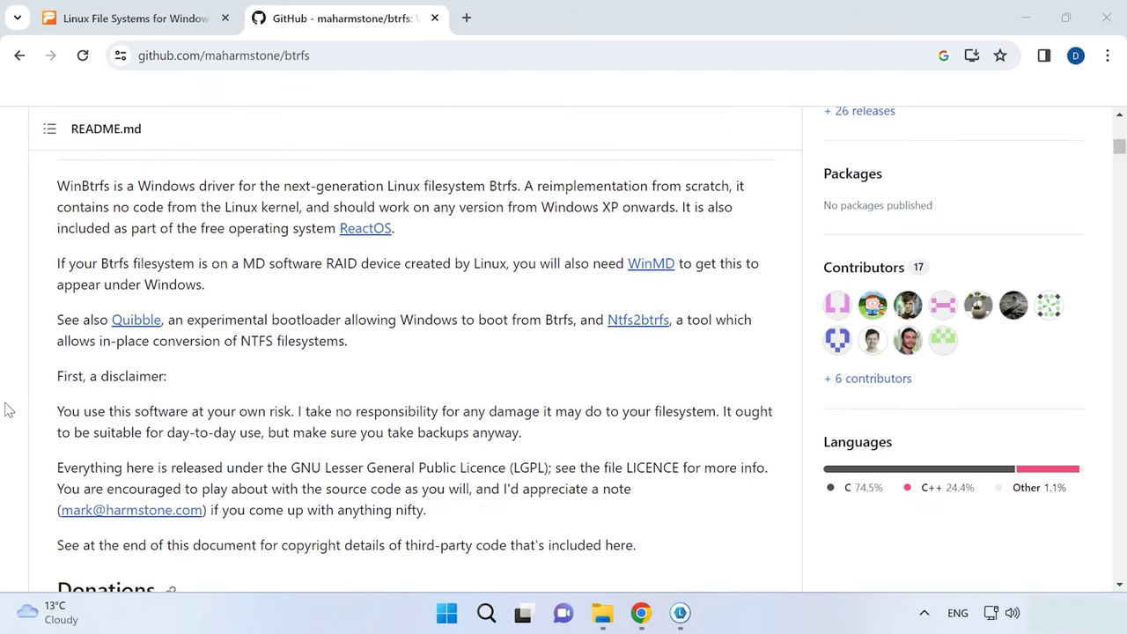
scroll(7, 408, down, 3)
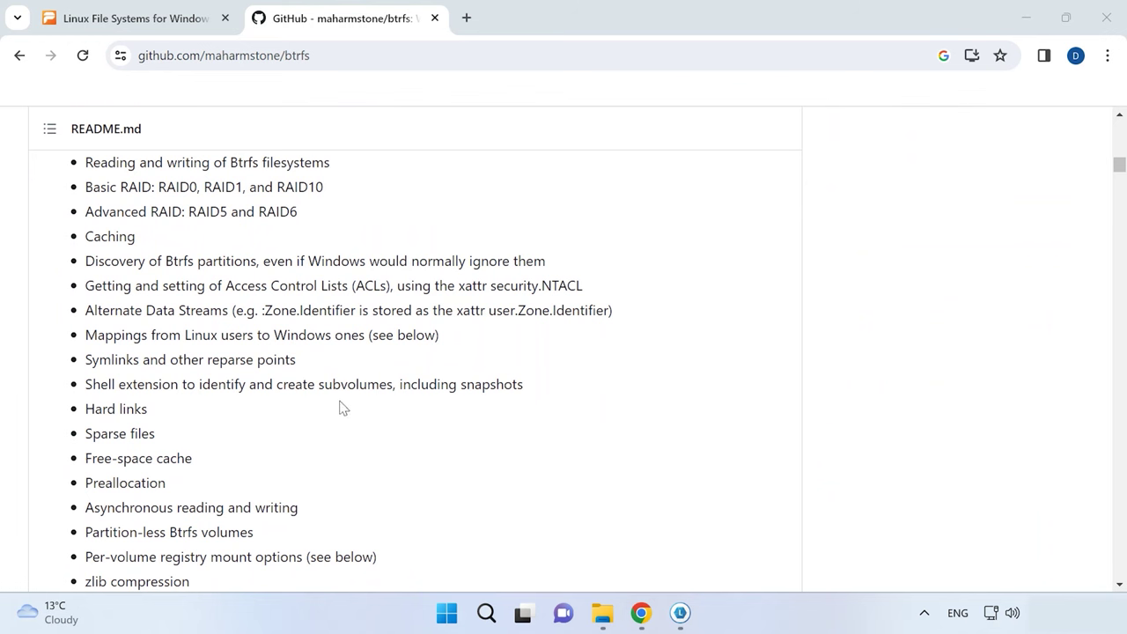
scroll(328, 467, down, 3)
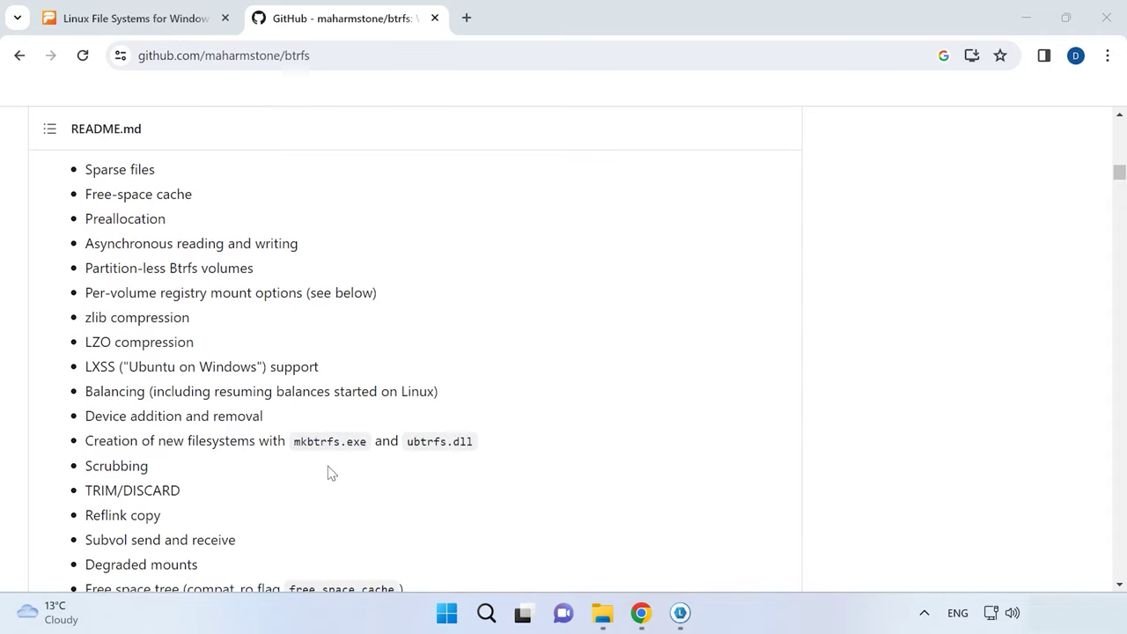
scroll(327, 473, down, 1)
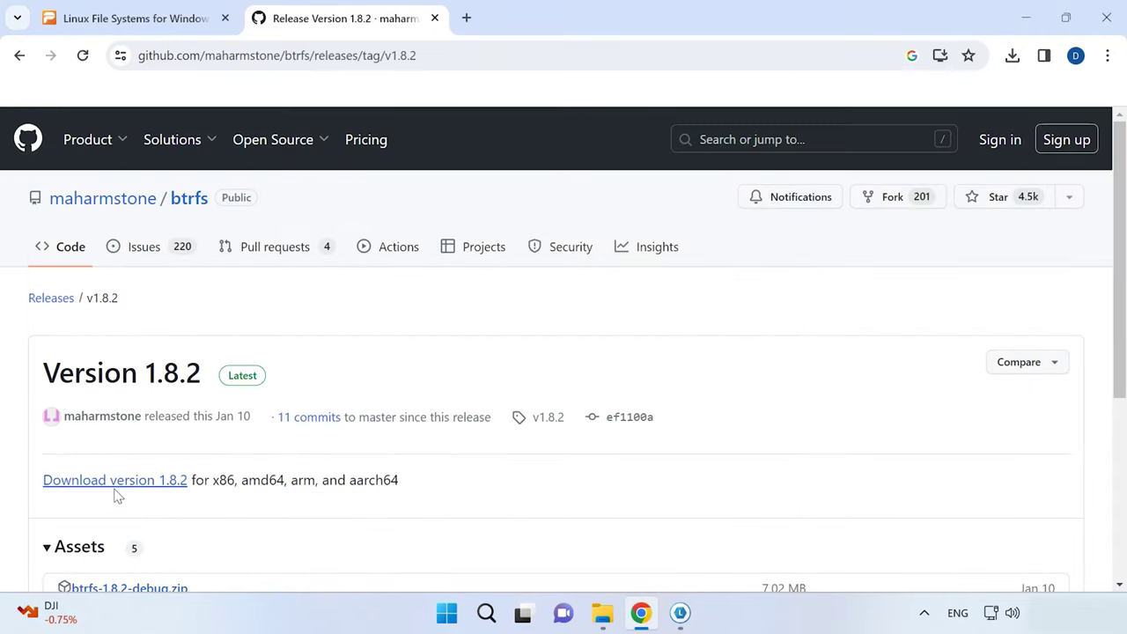
click(144, 483)
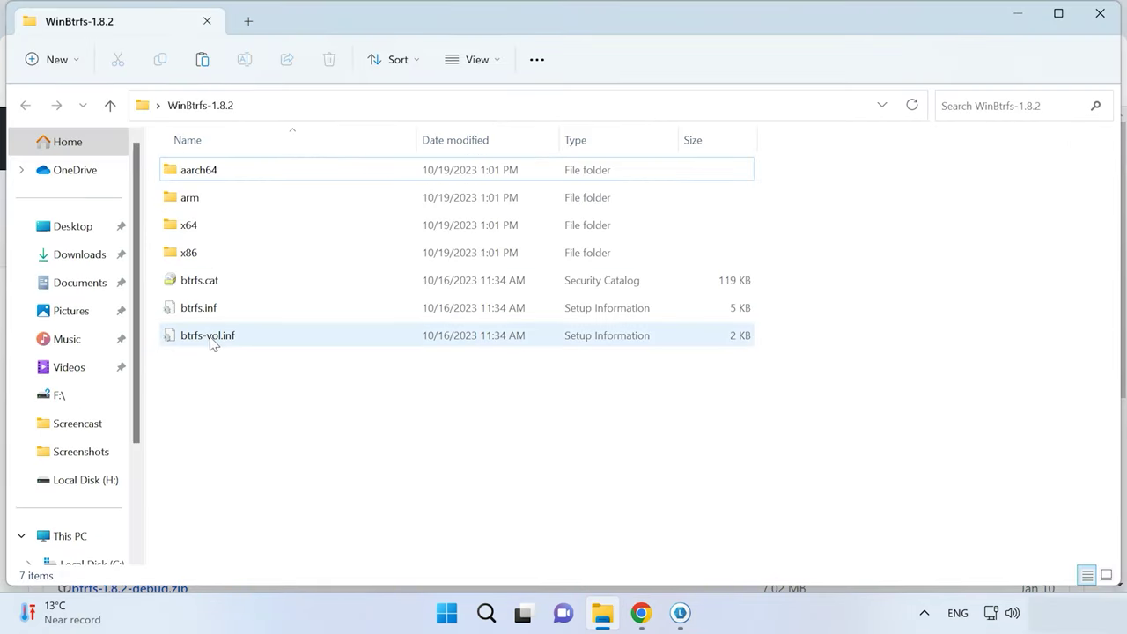
Step: Install the WinBtrfs driver from btrfs.inf, allowing it past the security warning
right_click(204, 308)
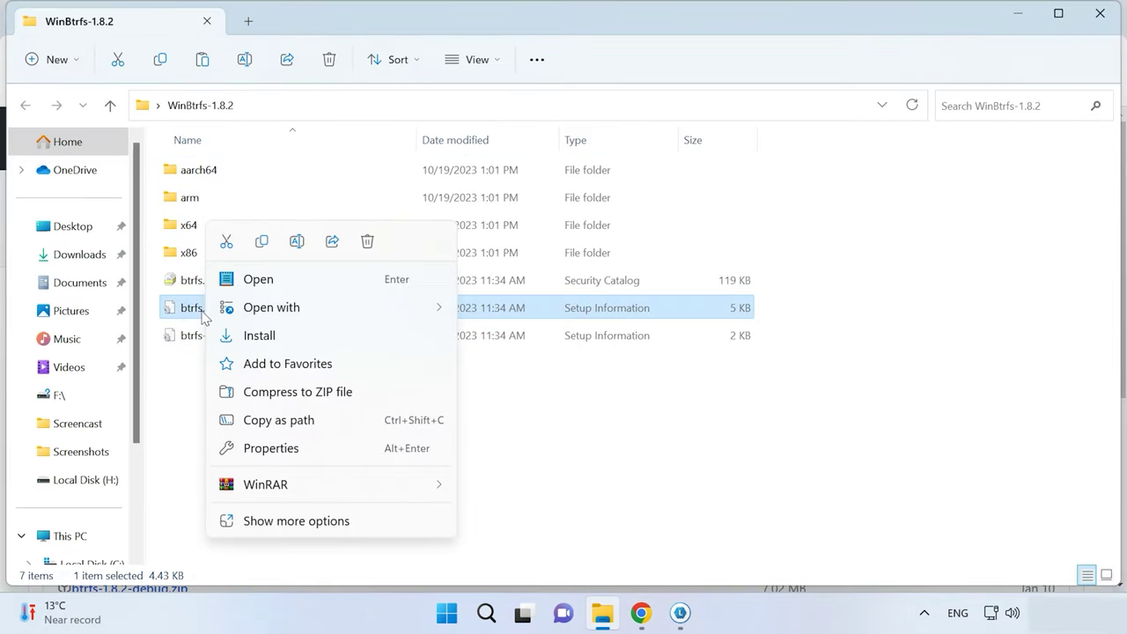
click(273, 341)
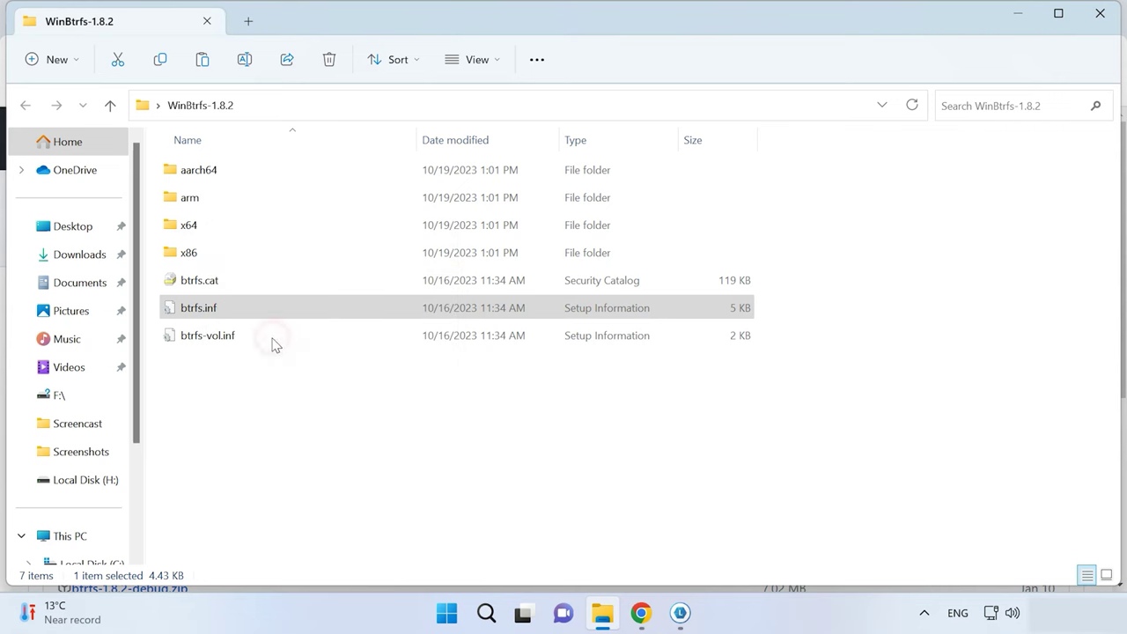
click(635, 335)
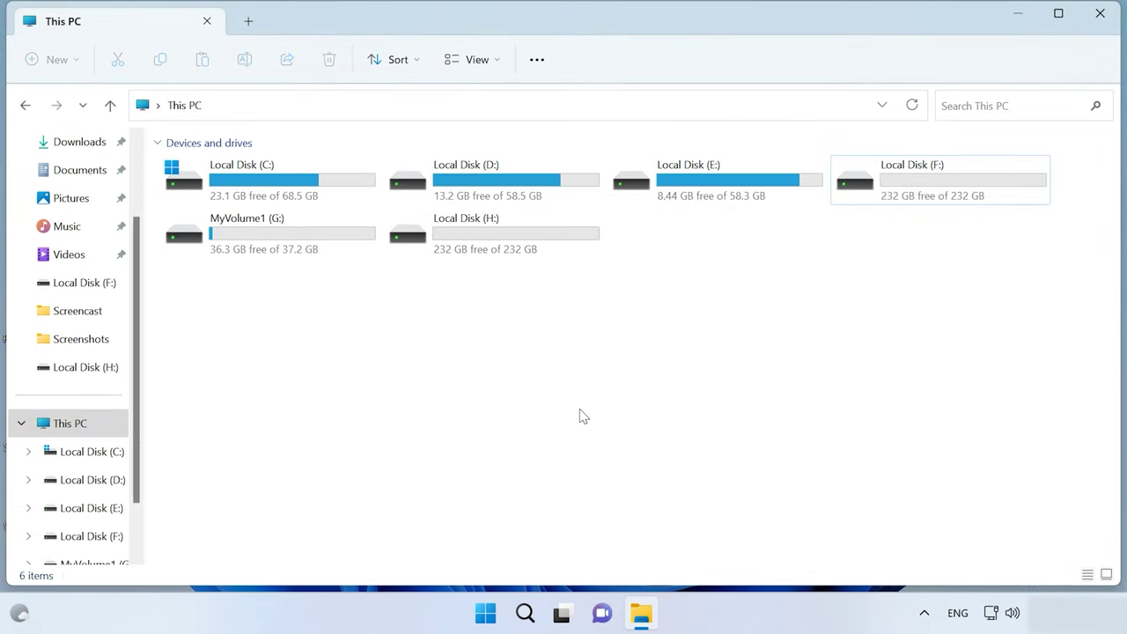
Step: Confirm Local Disk (F:) shows File system Btrfs in Properties, then open F: to view its contents
right_click(913, 192)
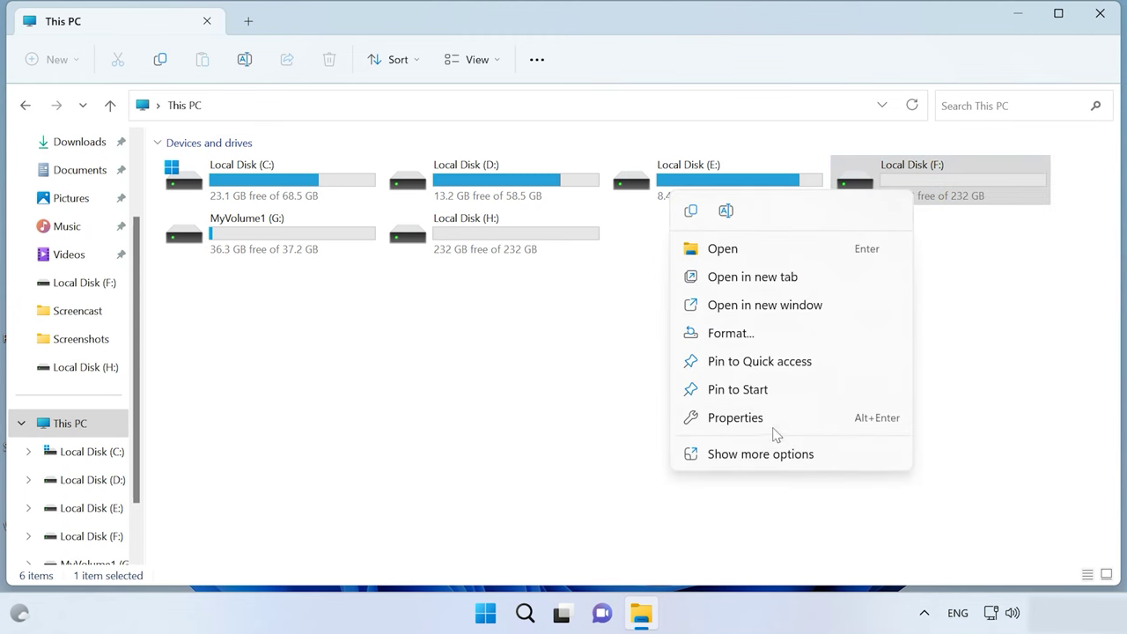
click(755, 421)
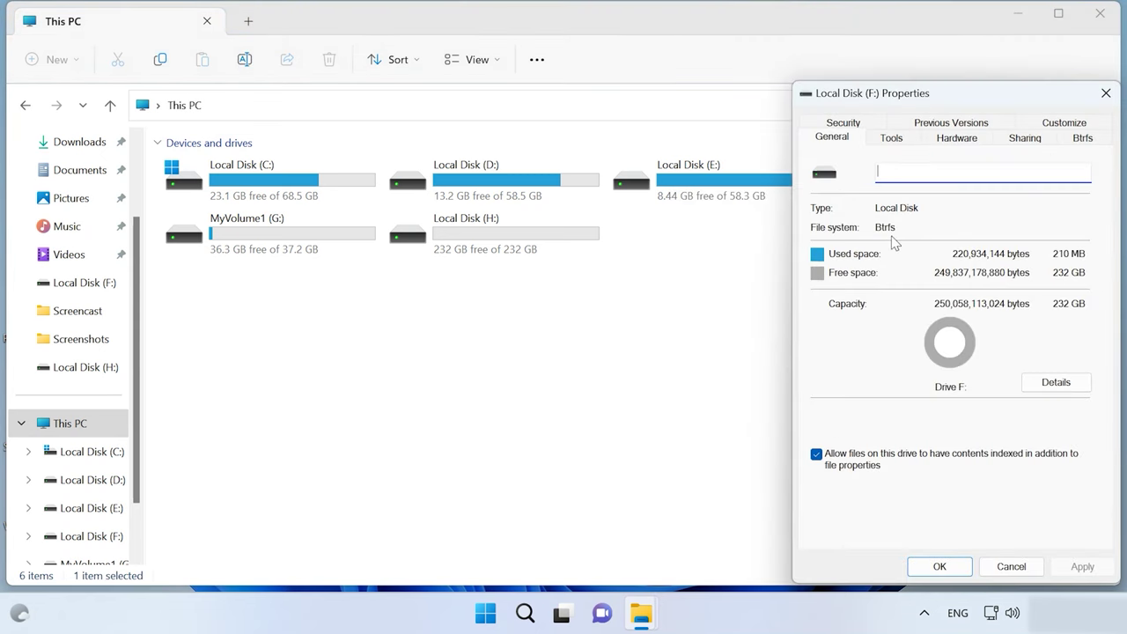
click(940, 566)
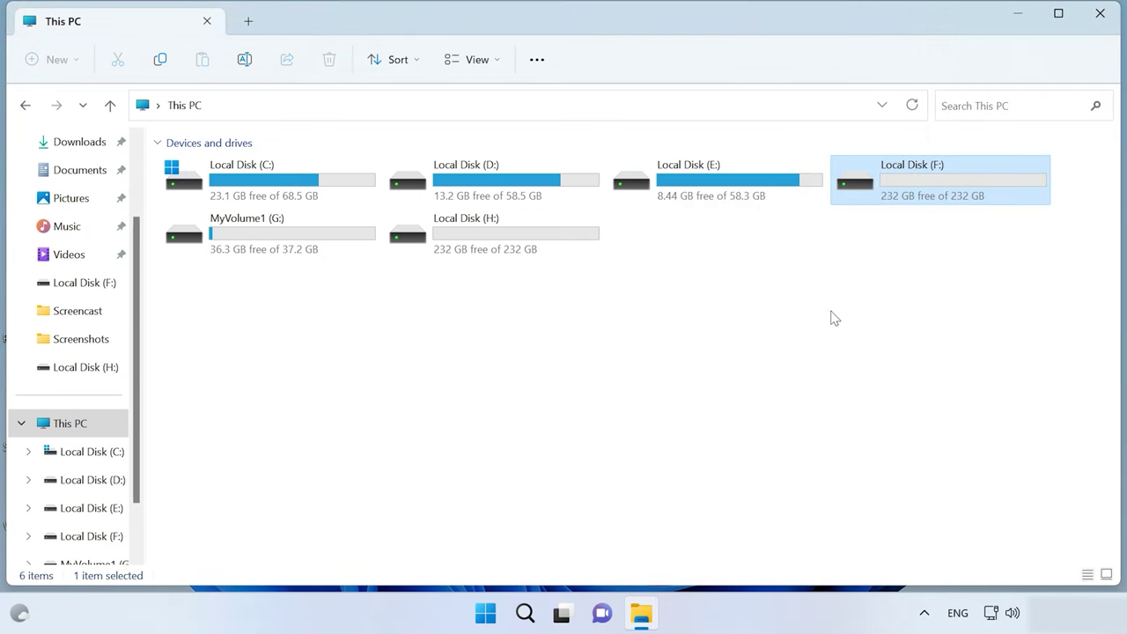
double_click(920, 197)
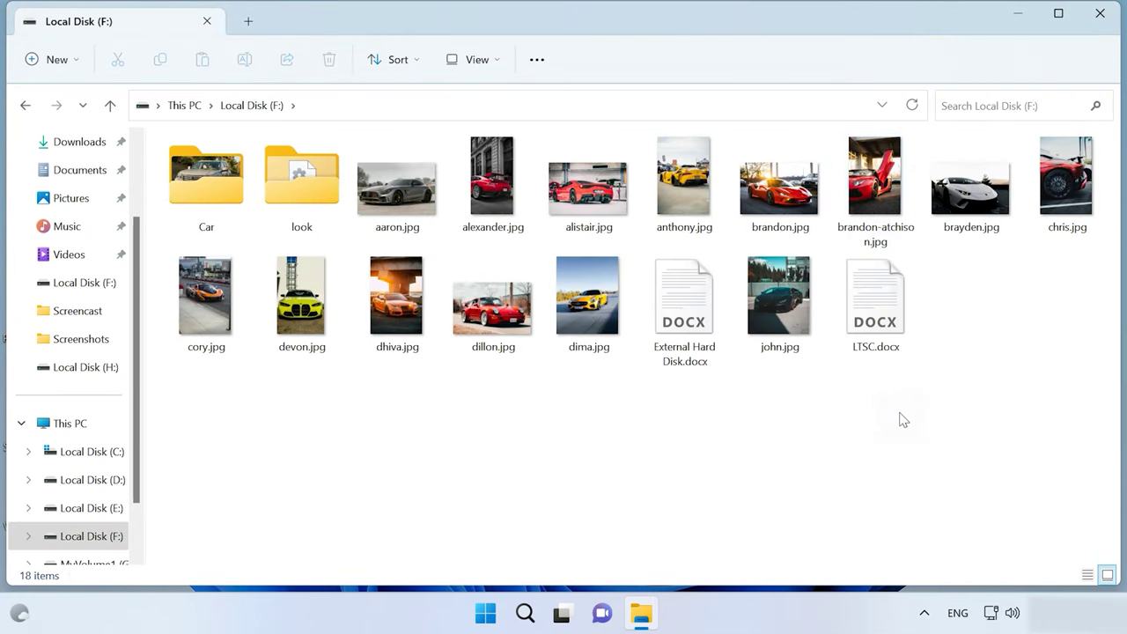
Step: Page through the car pictures on F: in Photos, from aaron.jpg to john.jpg
double_click(379, 231)
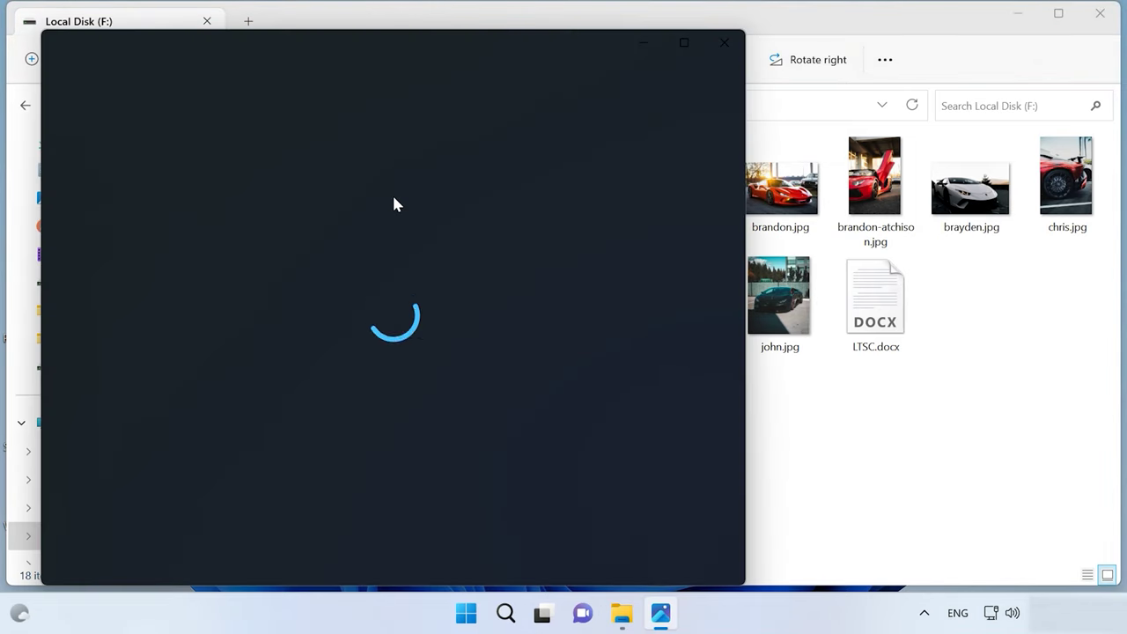
key(Right)
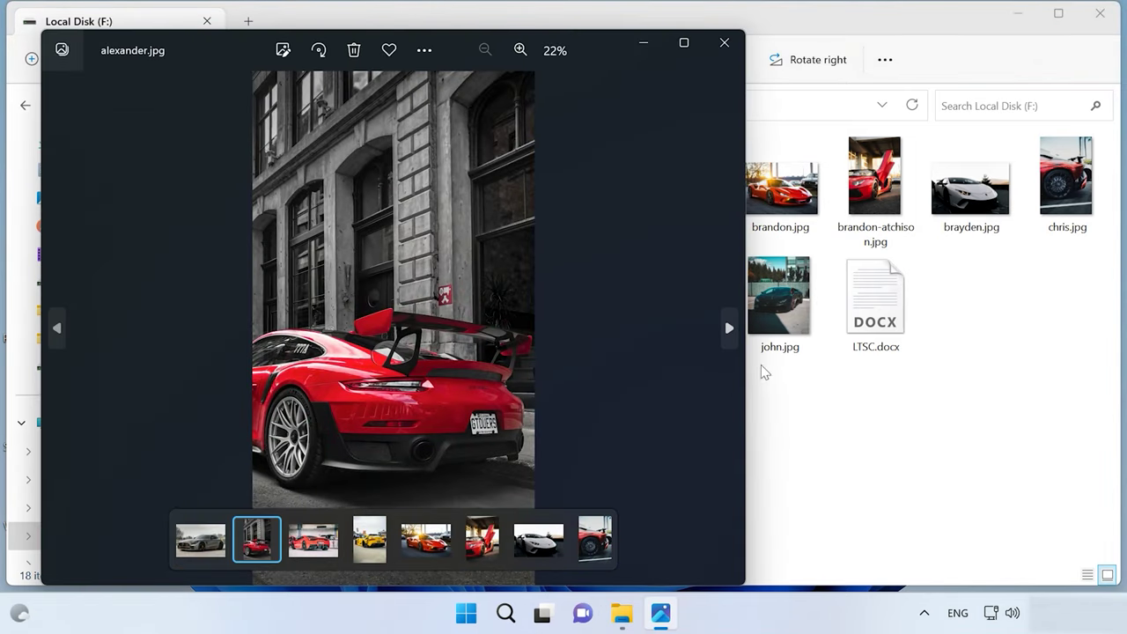
click(734, 339)
click(730, 329)
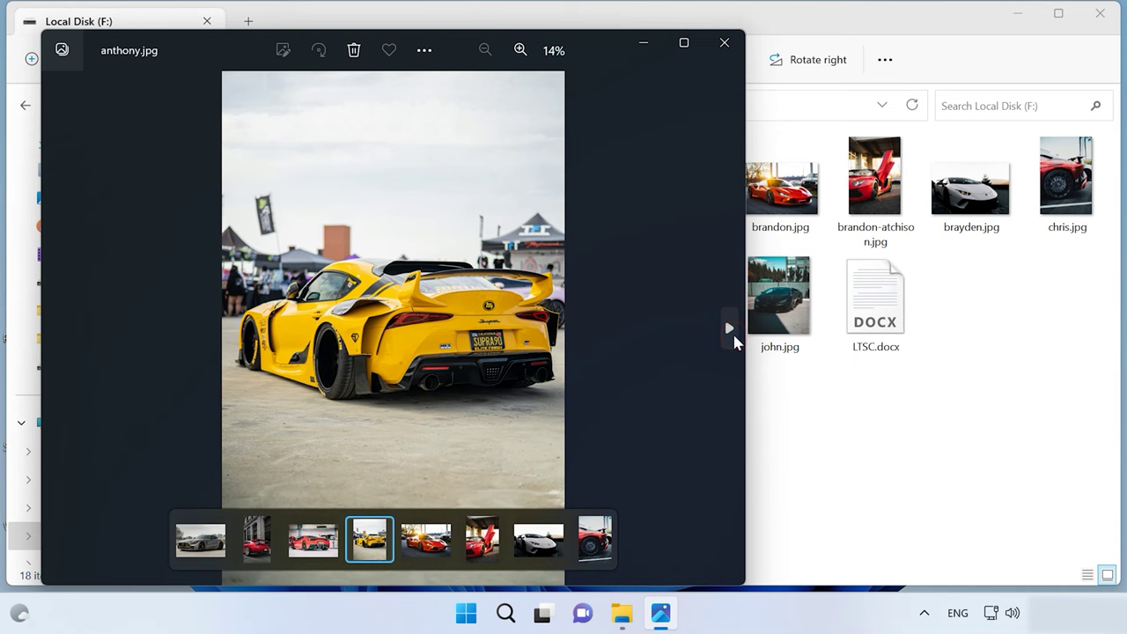
click(730, 330)
click(730, 329)
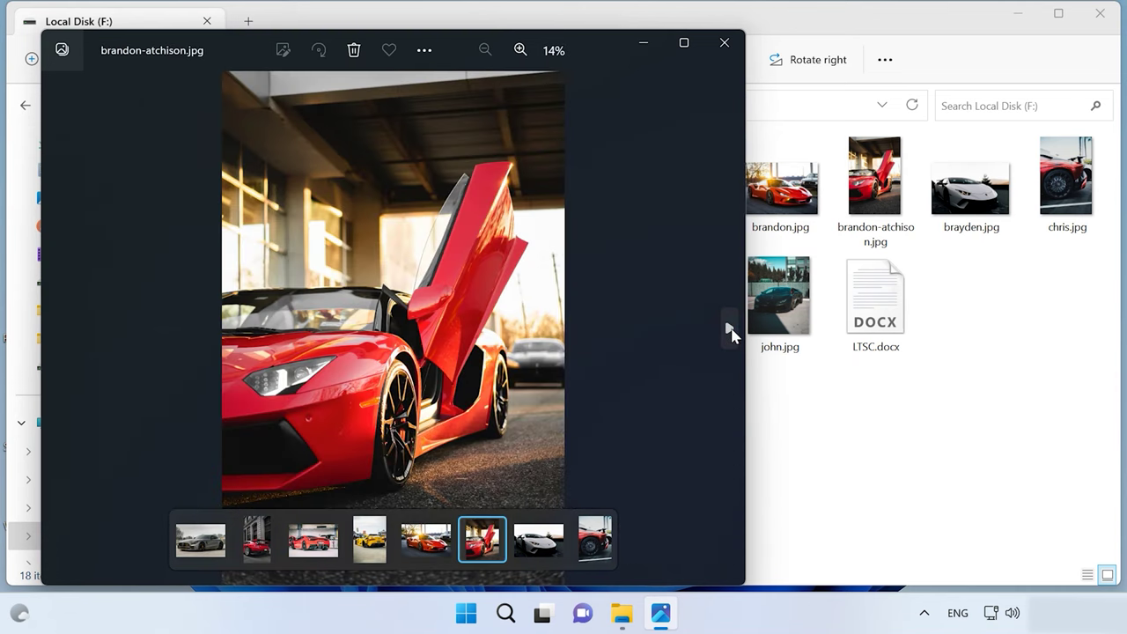
click(730, 330)
click(730, 330)
click(730, 329)
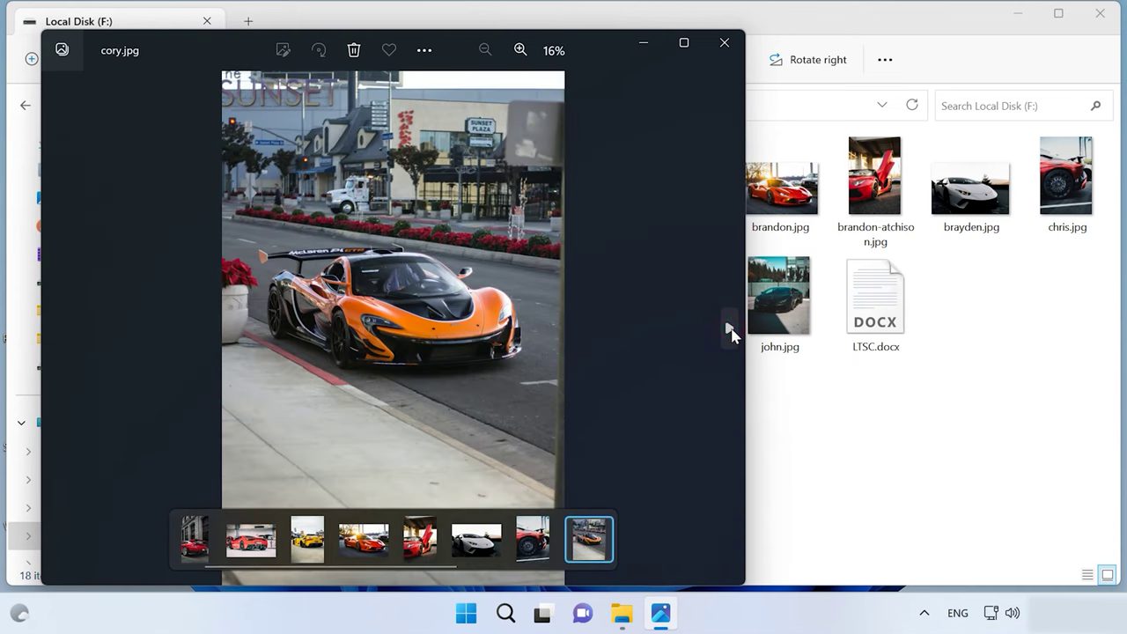
click(730, 329)
click(730, 329)
click(730, 329)
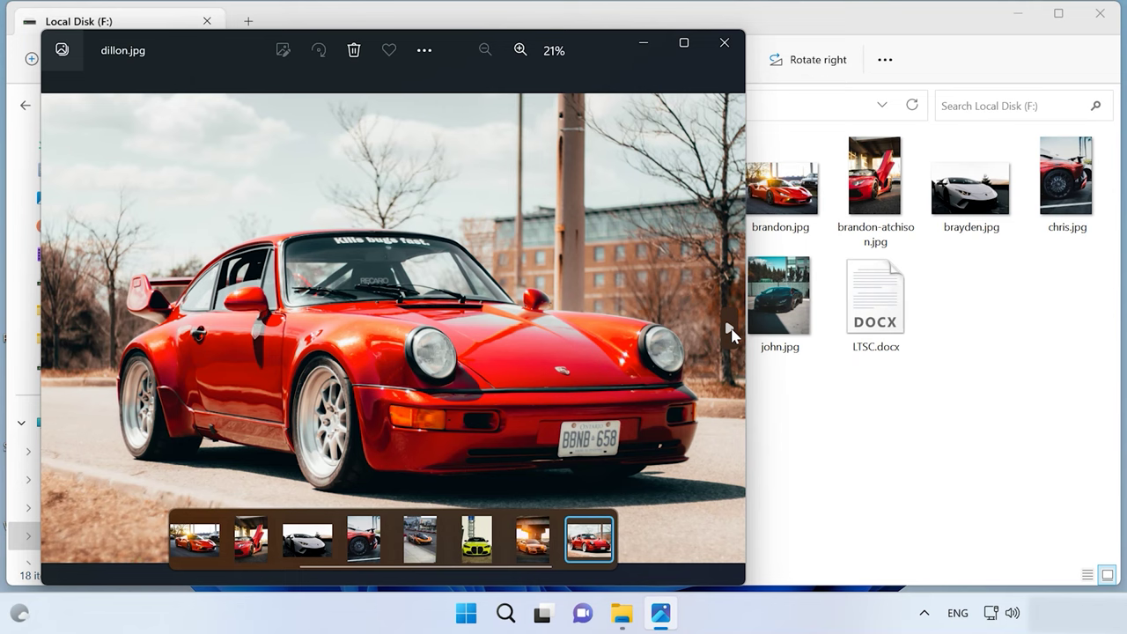
click(729, 329)
click(730, 329)
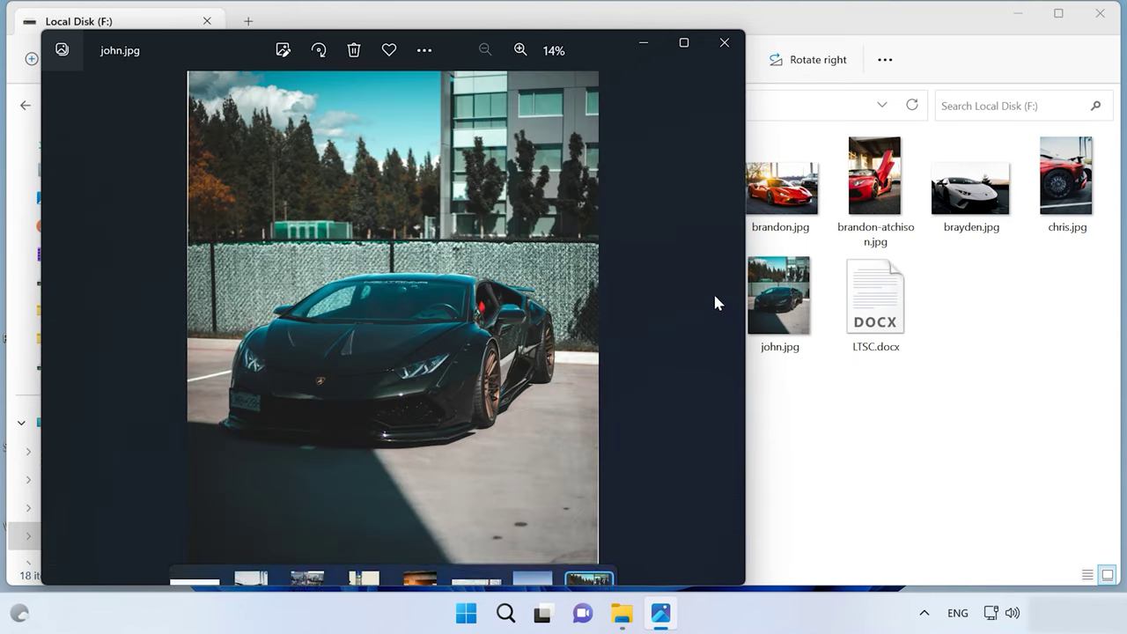
Step: Close Photos and browse the 180 images in the Car folder
click(723, 42)
double_click(243, 193)
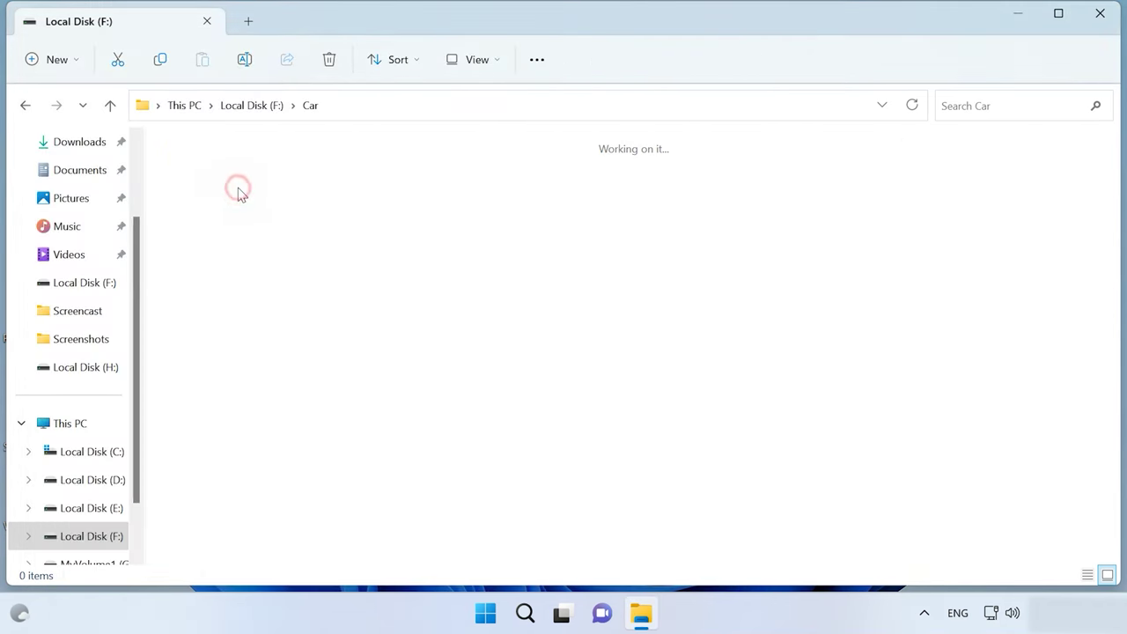
scroll(530, 333, down, 10)
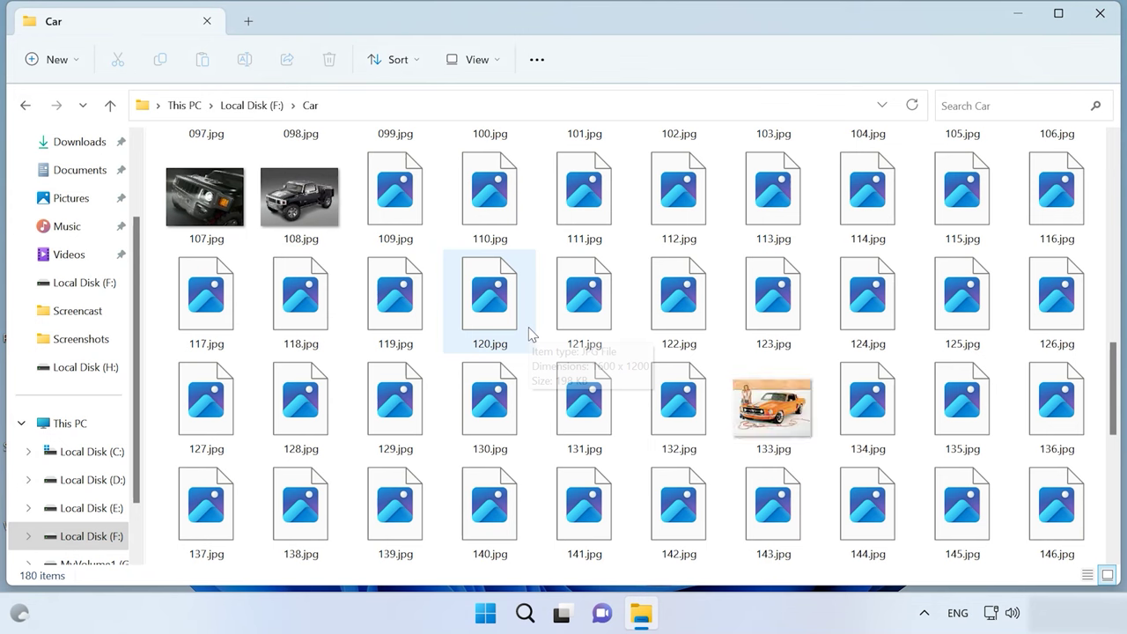
scroll(529, 332, down, 5)
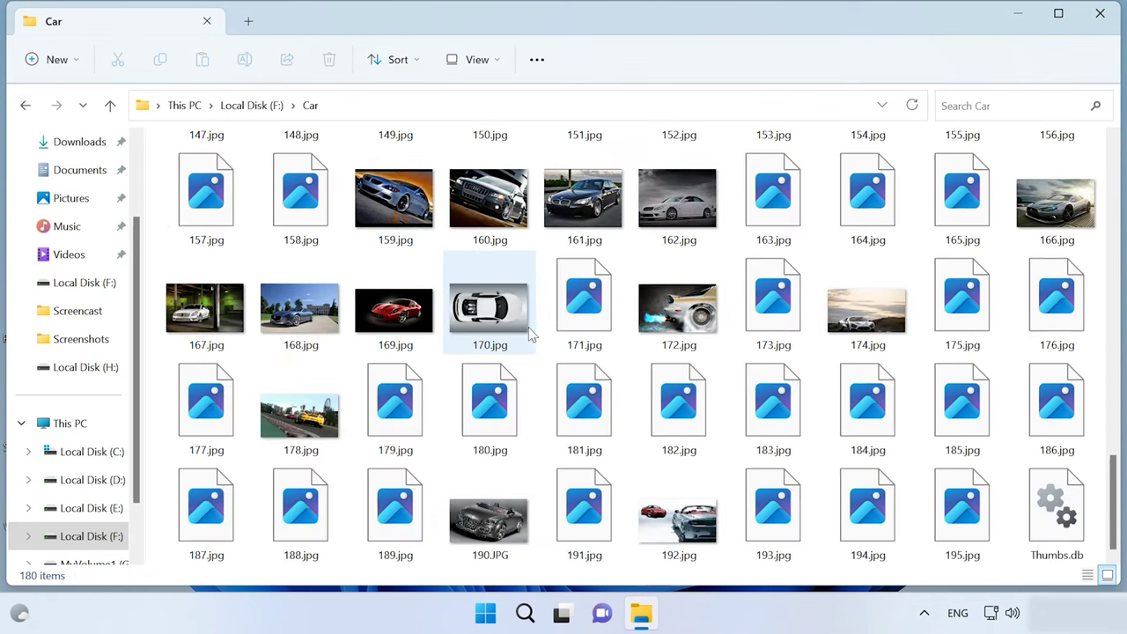
scroll(530, 332, up, 15)
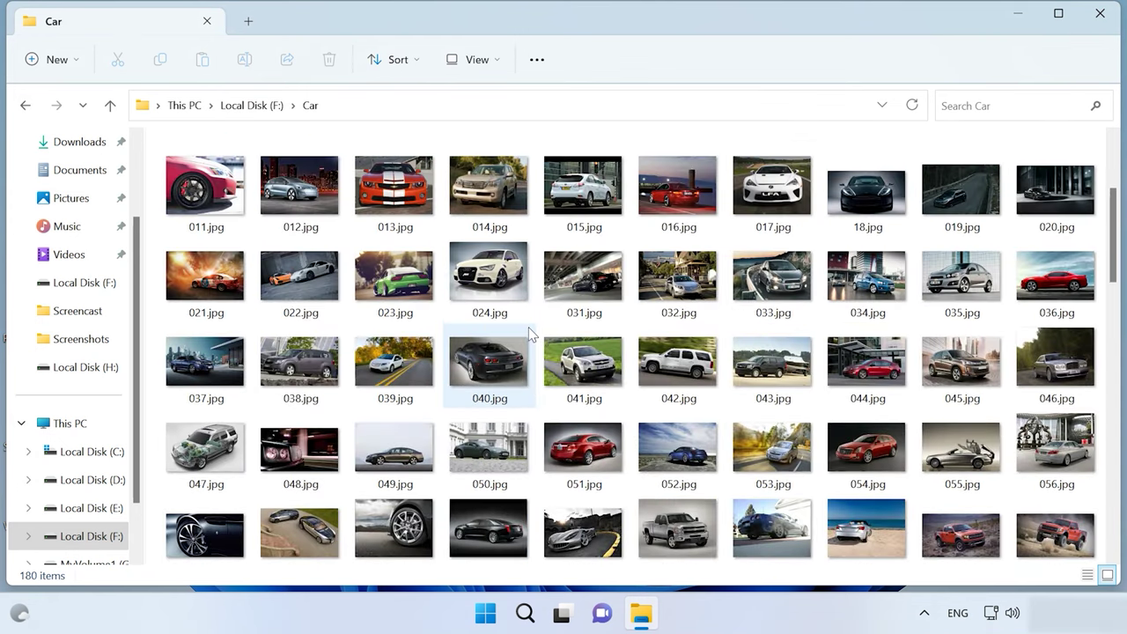
Step: Browse the 86 pictures in F:'s look folder, then return to the drive root and clear the selection
click(110, 106)
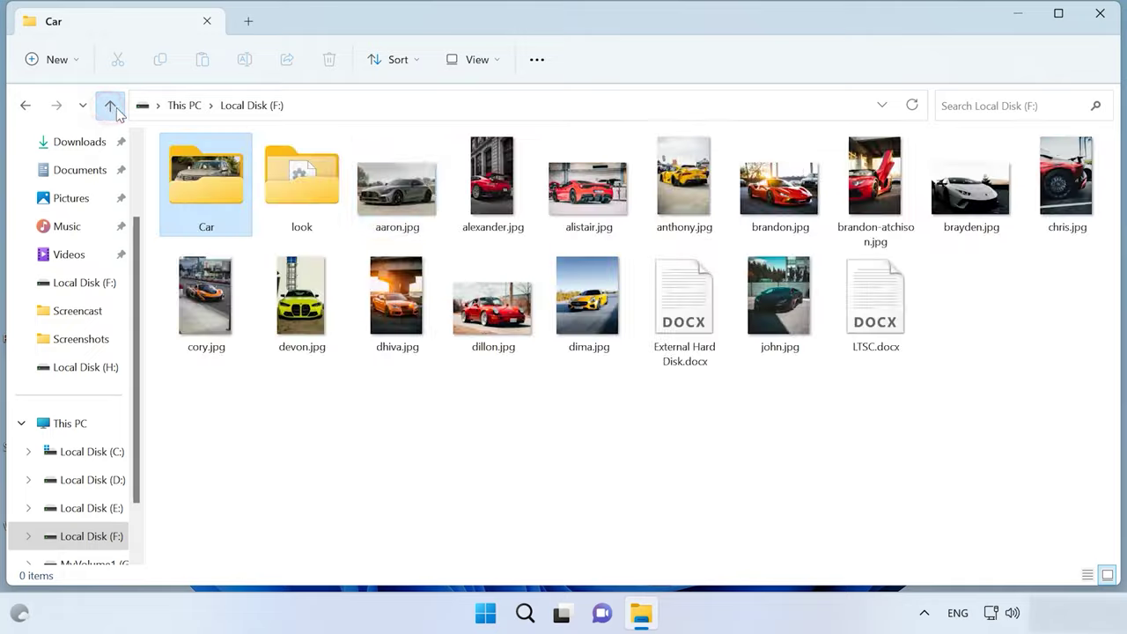
double_click(335, 203)
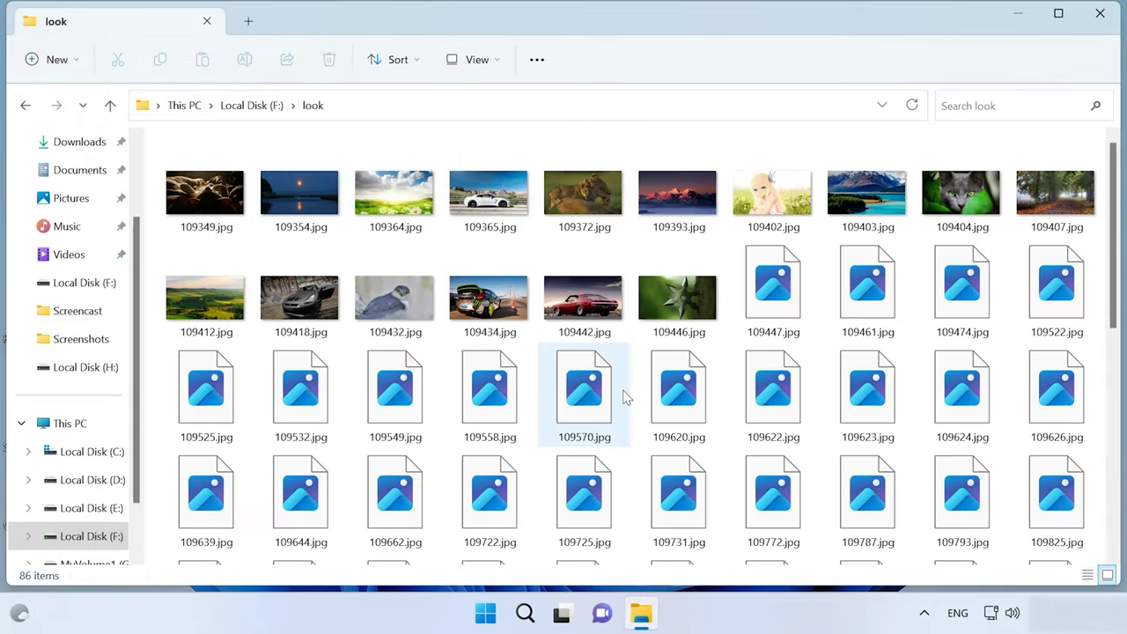
scroll(623, 389, down, 5)
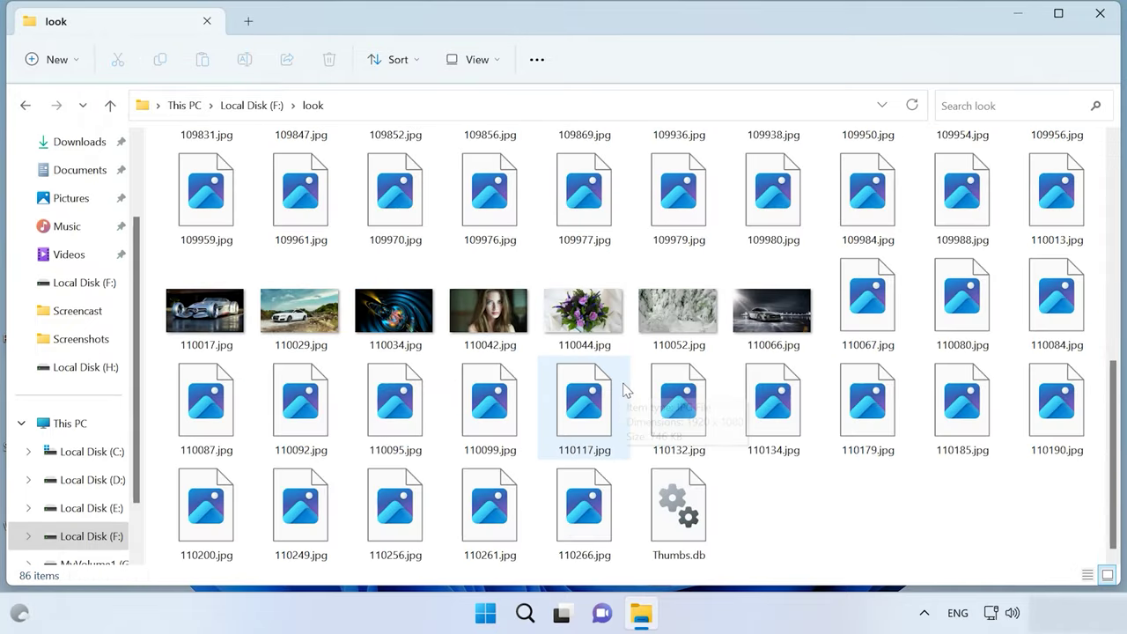
scroll(623, 389, up, 5)
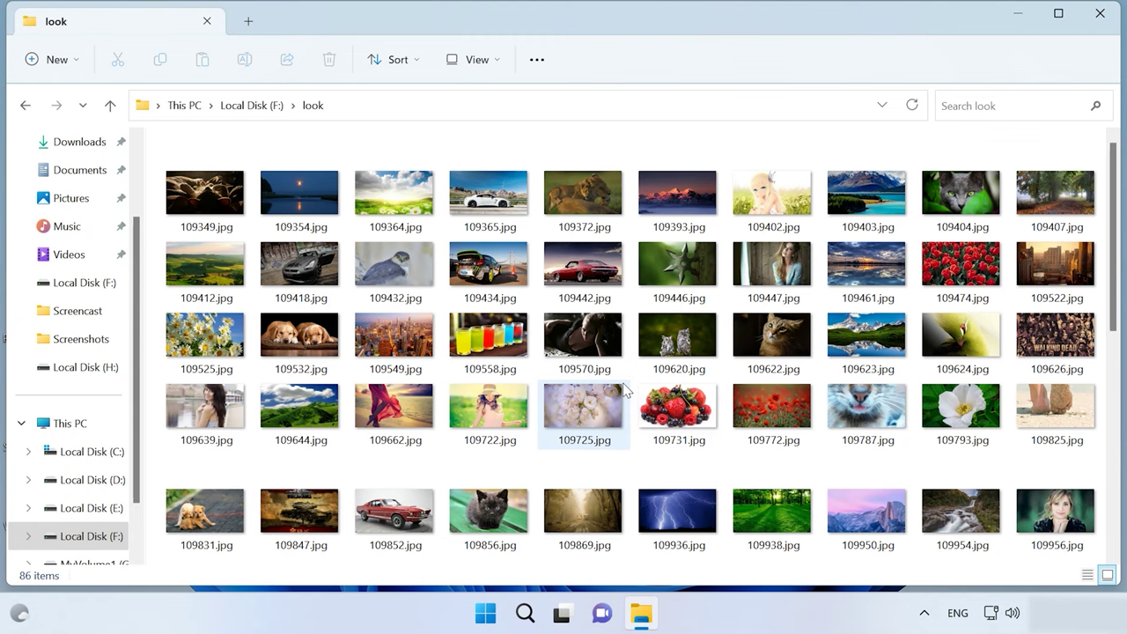
scroll(623, 389, down, 5)
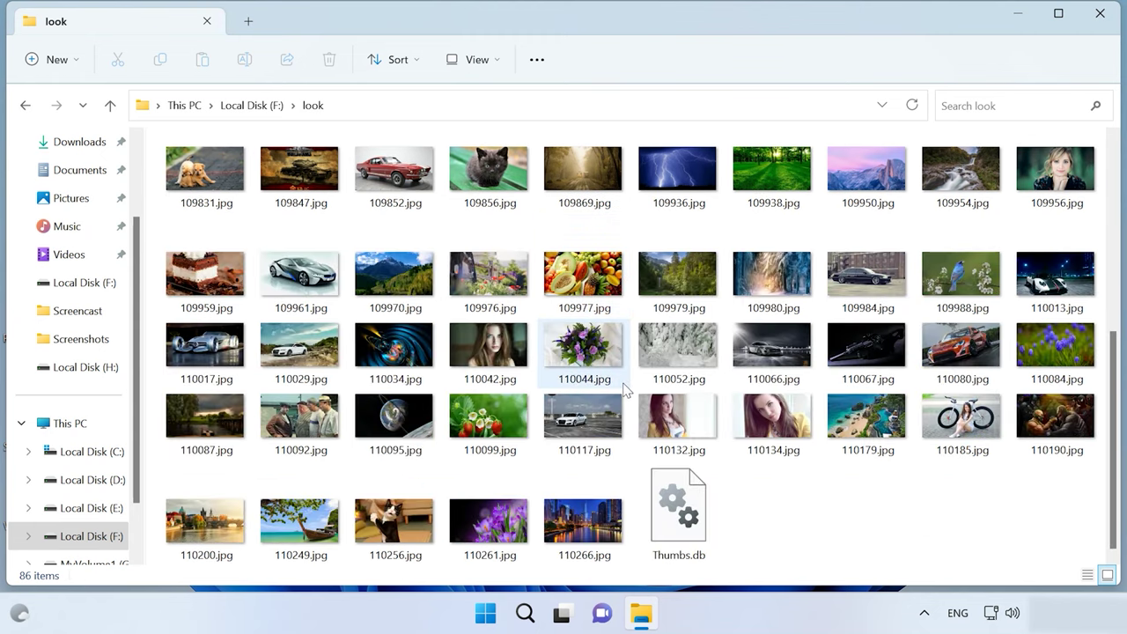
scroll(623, 389, up, 5)
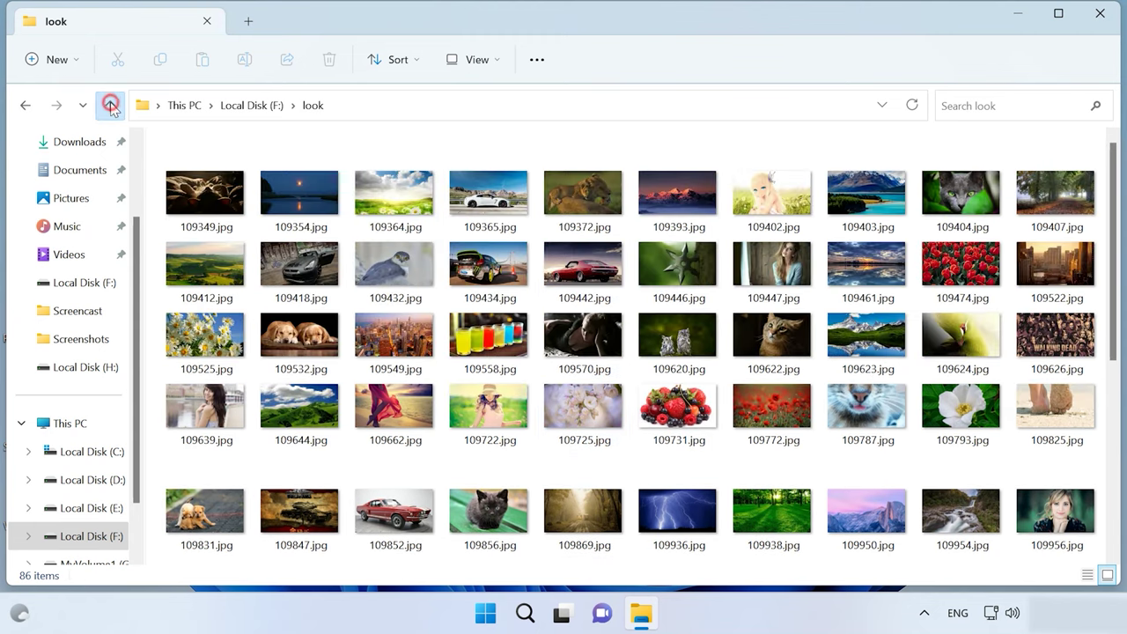
click(110, 105)
click(909, 437)
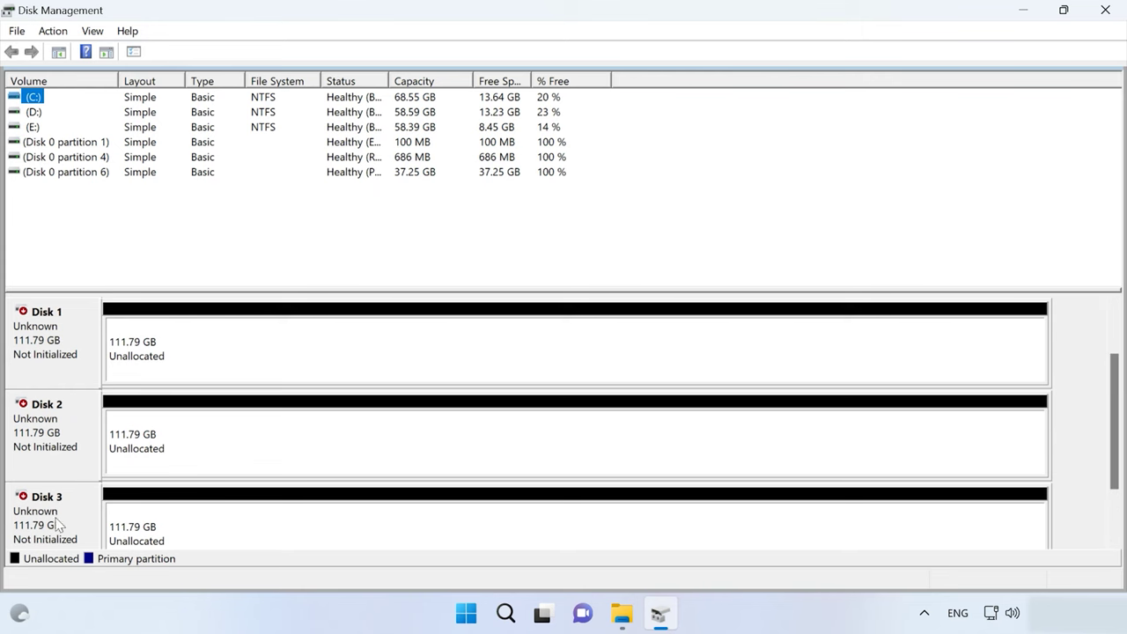
Step: Check Local Disk (F:) Properties in File Explorer to confirm it is a 223 GB Btrfs volume
click(622, 613)
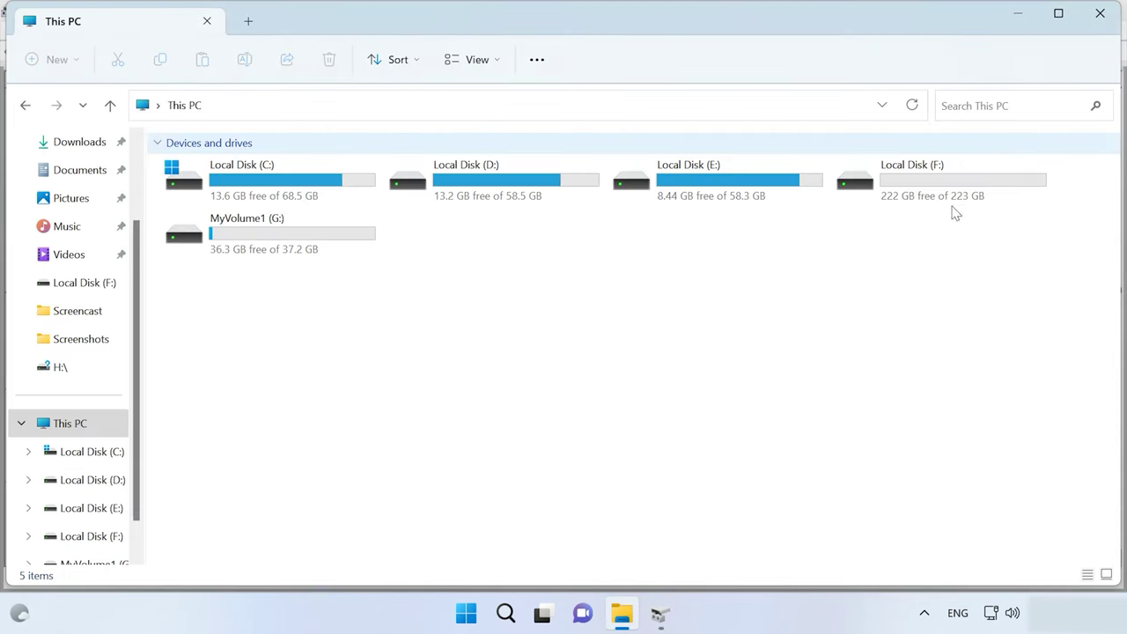
right_click(916, 202)
click(729, 423)
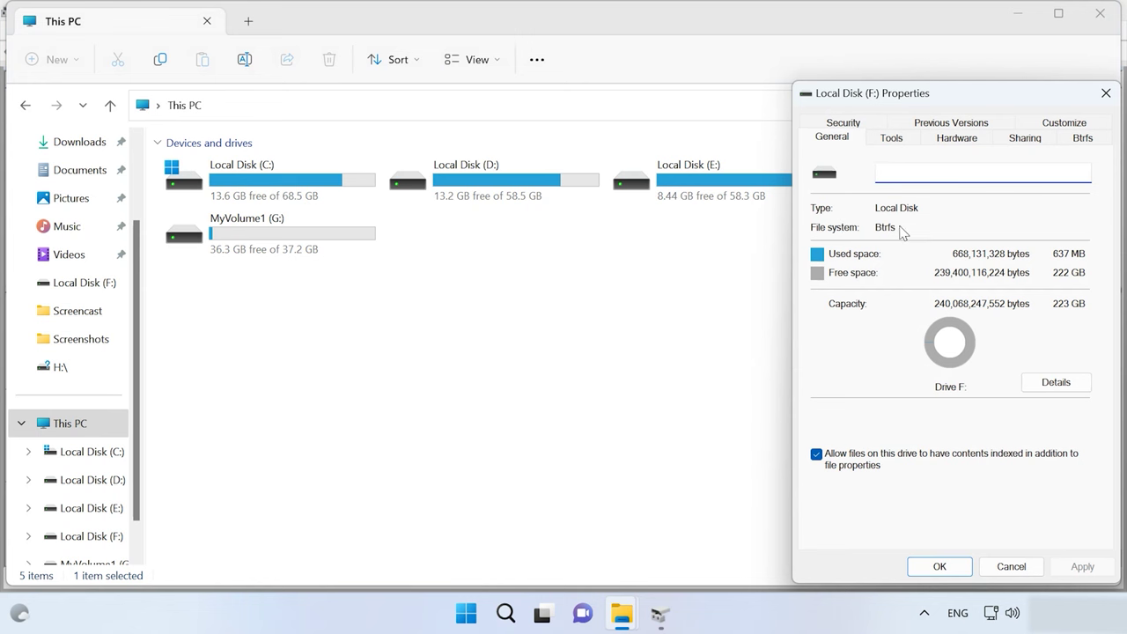
click(1106, 93)
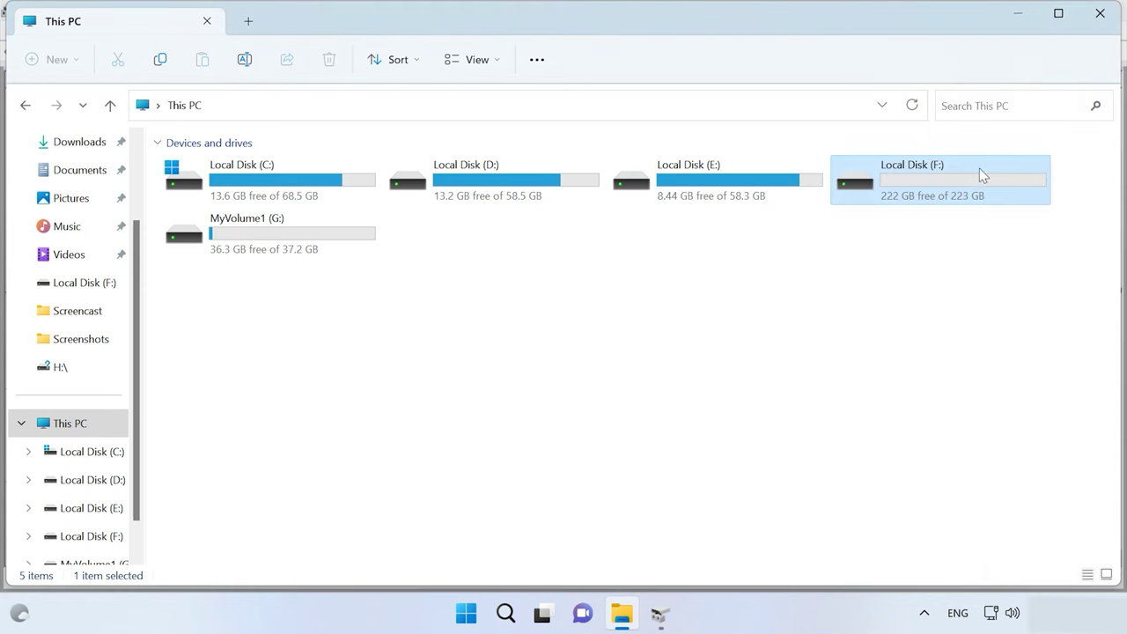
Step: Open Local Disk (F:) and look through its Car folder, then the 28-video movie folder
double_click(926, 188)
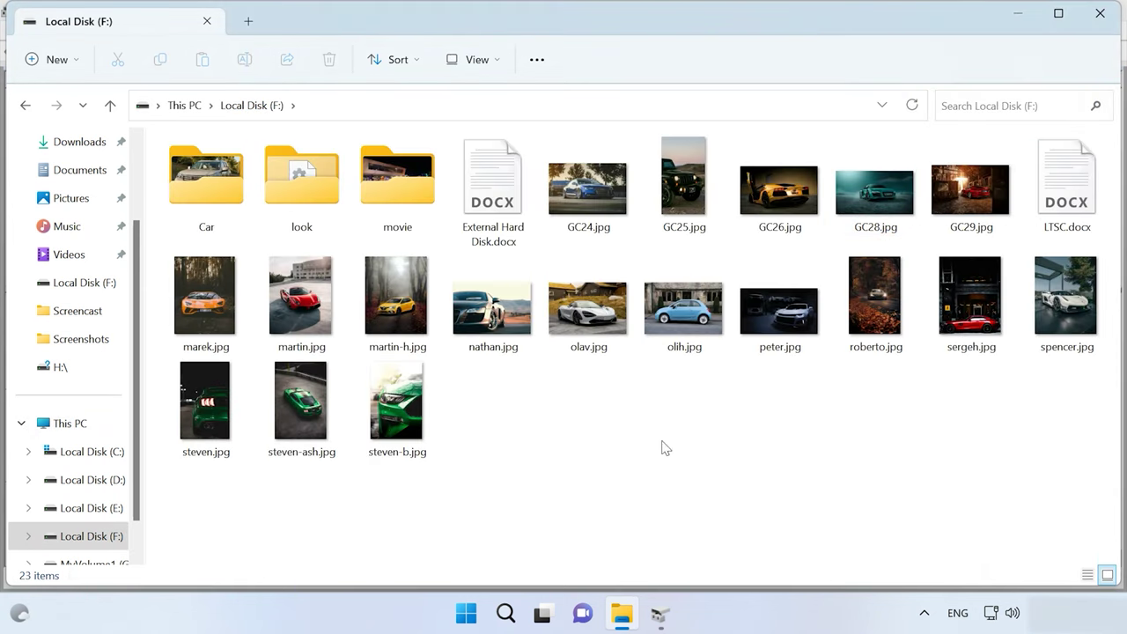
double_click(231, 207)
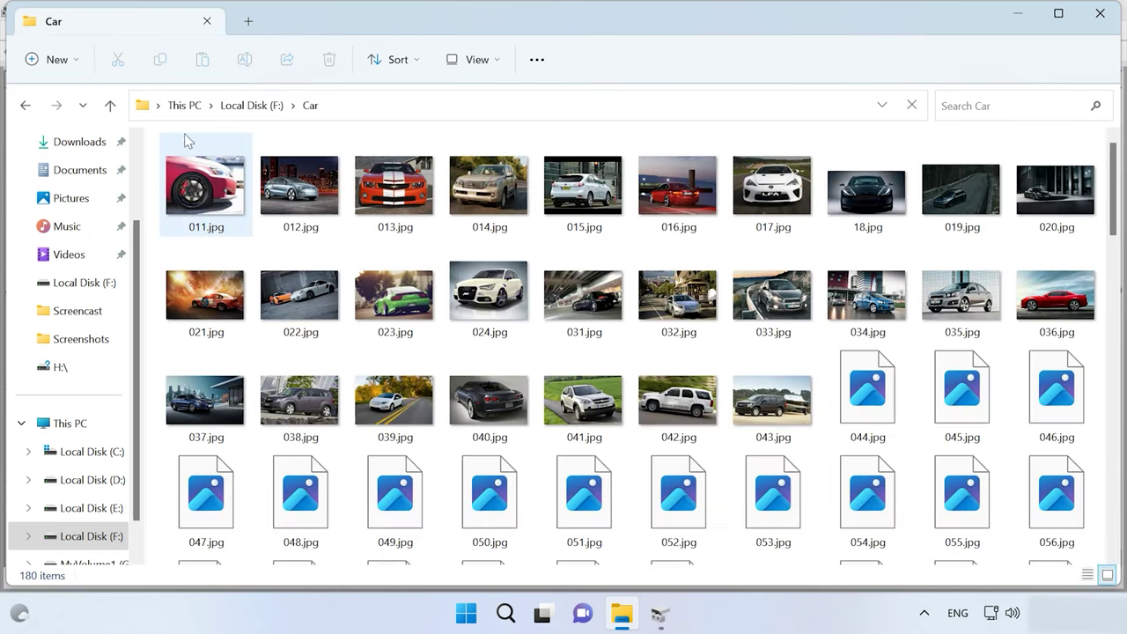
click(110, 105)
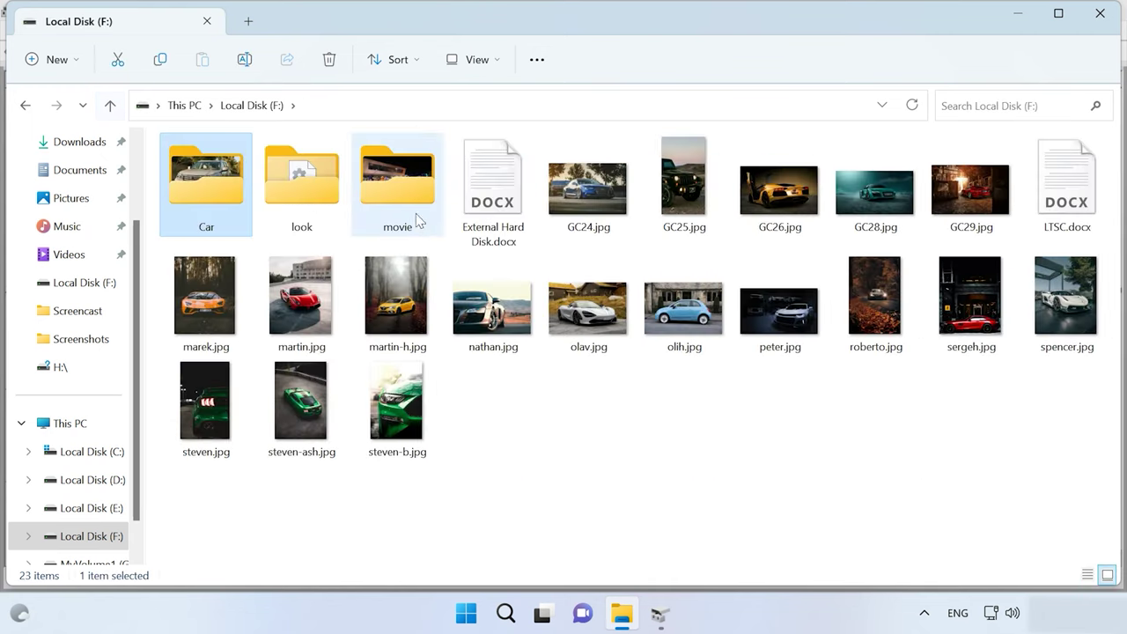
double_click(410, 204)
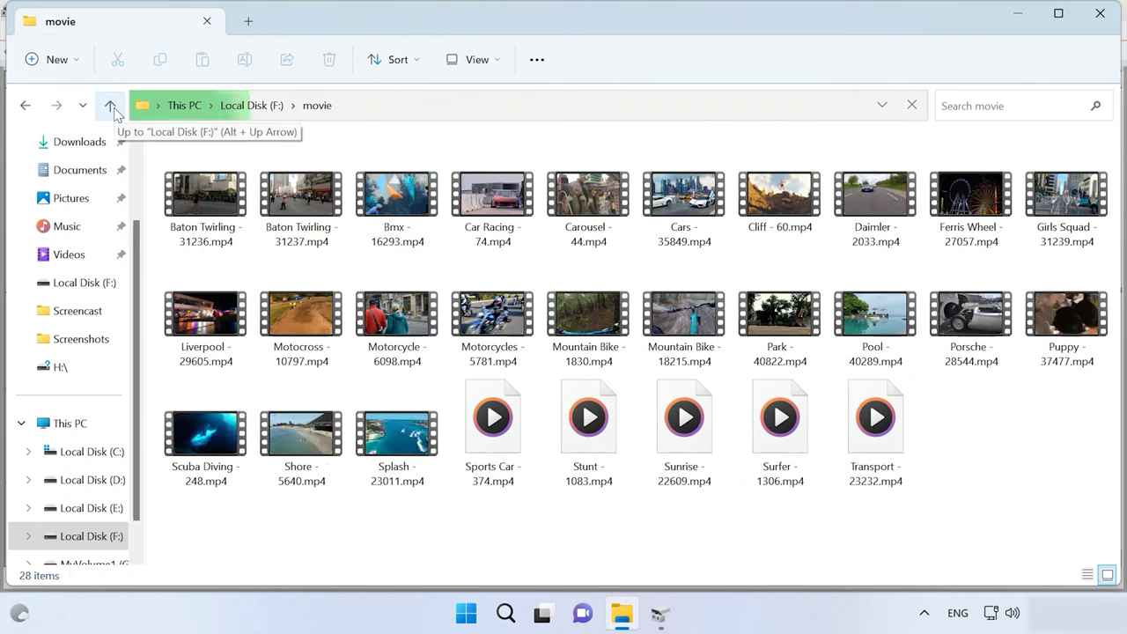
click(110, 107)
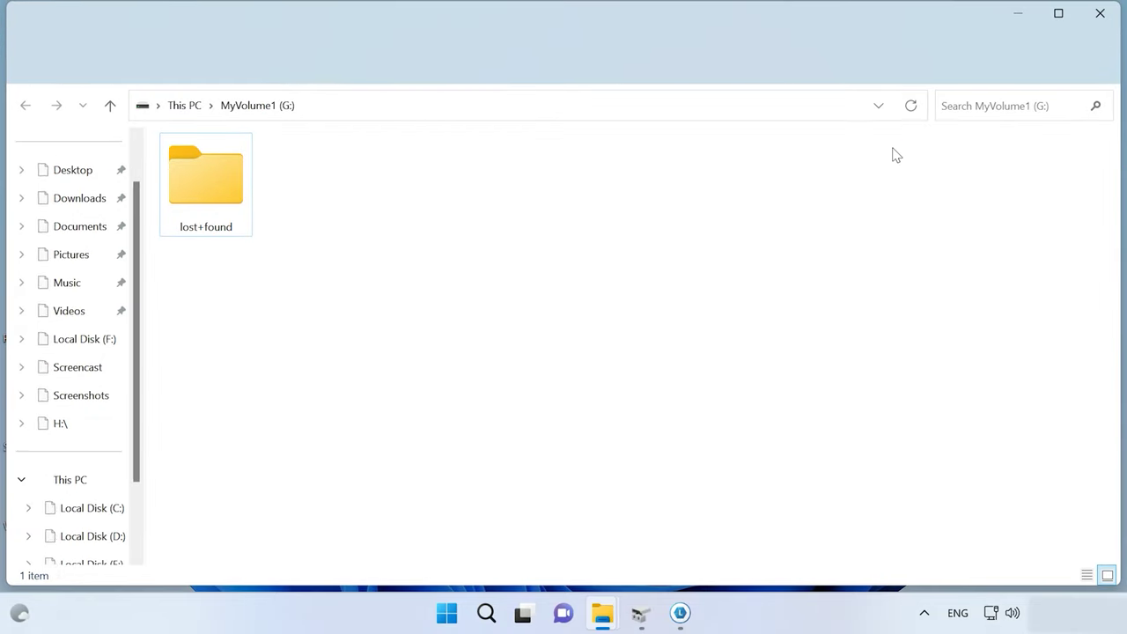
Step: Open MyVolume1 (G:) and its empty lost+found folder, then go back to This PC
click(190, 107)
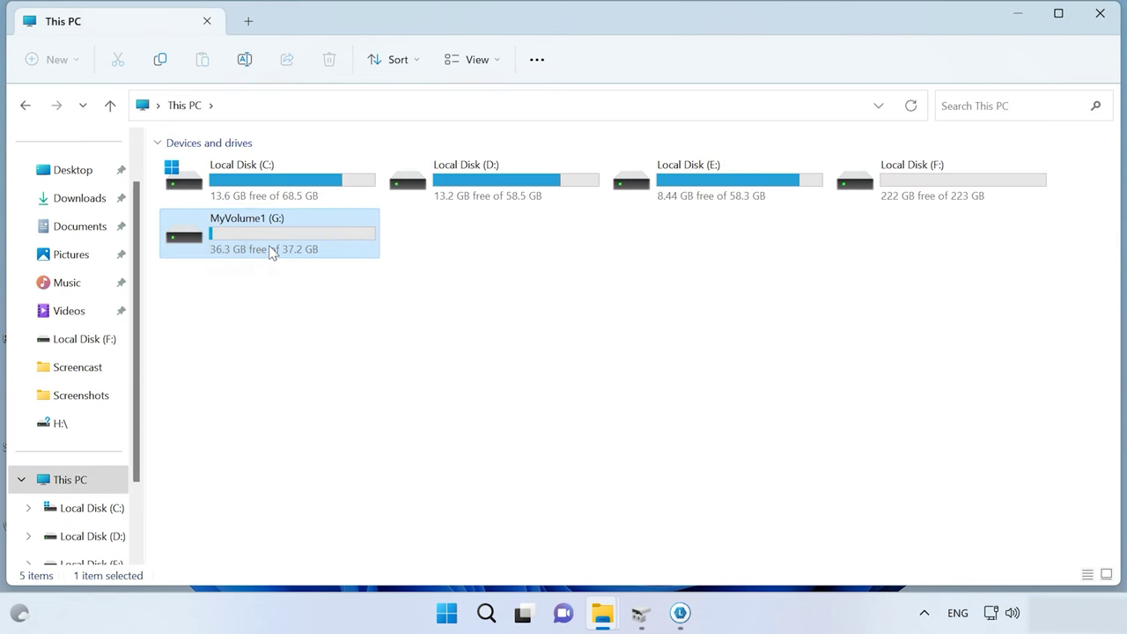
double_click(271, 253)
double_click(224, 198)
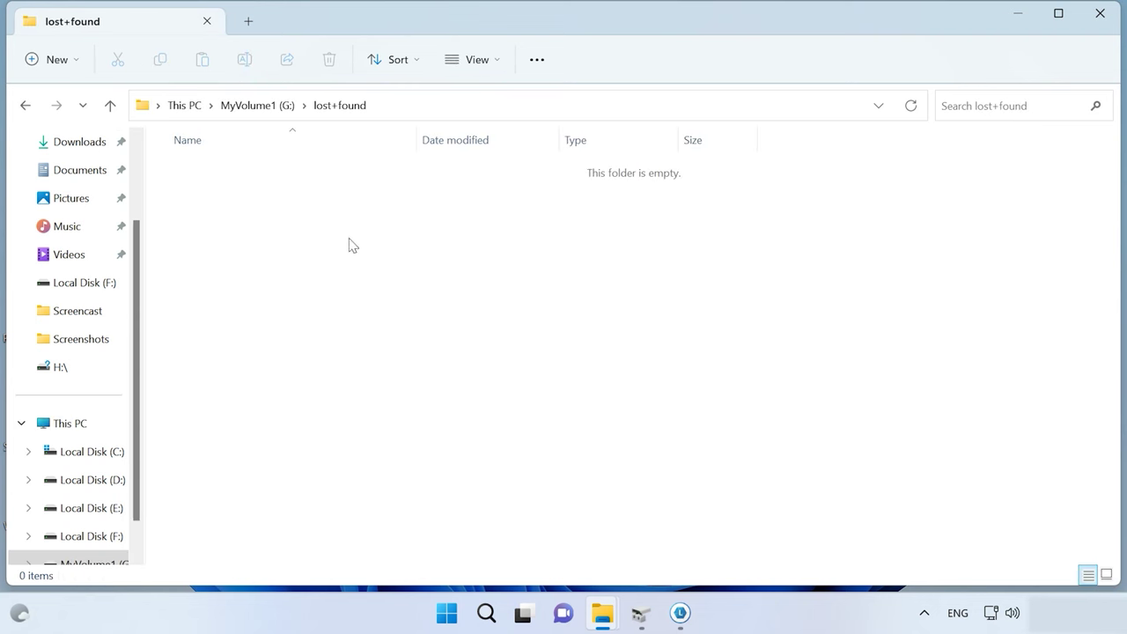
click(109, 105)
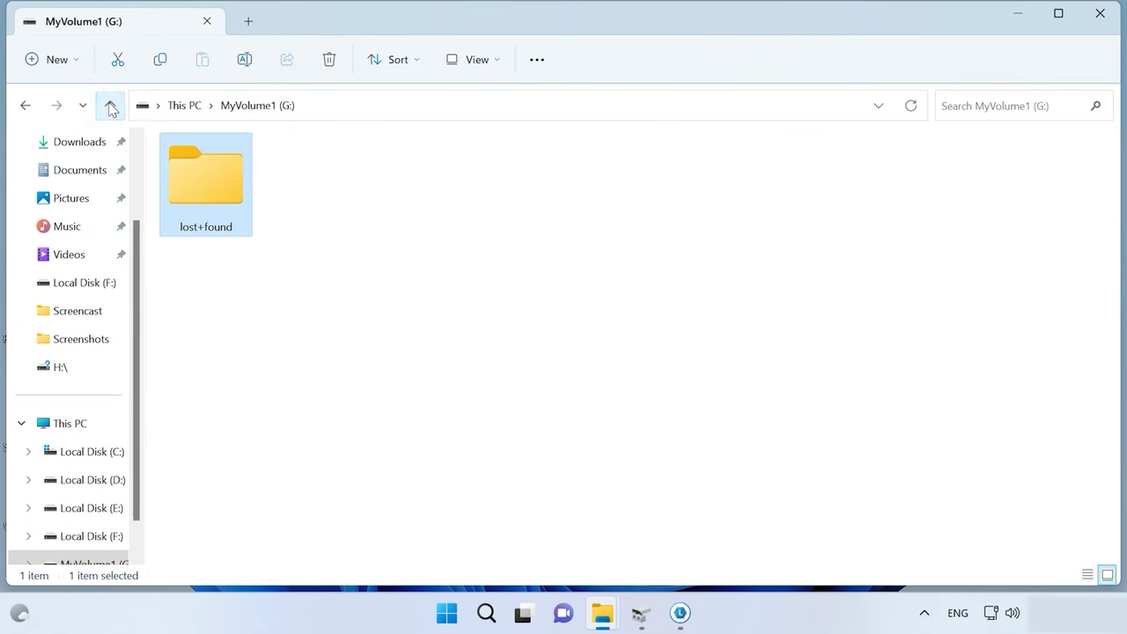
click(110, 104)
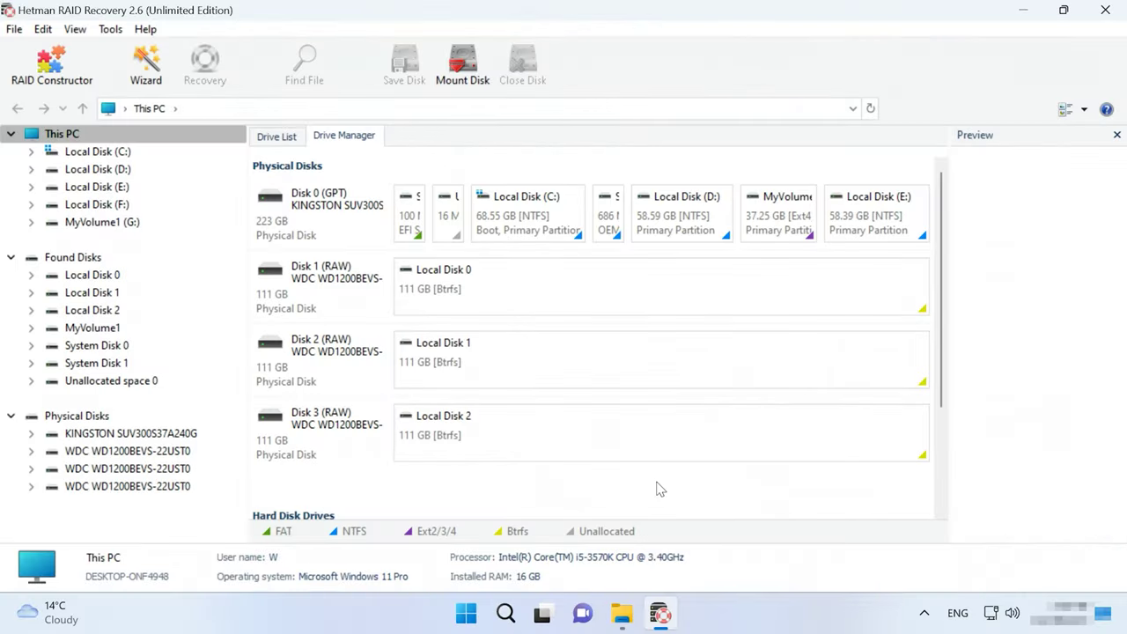
Step: Review the details of Disks 1, 2 and 3 in Drive Manager
click(319, 335)
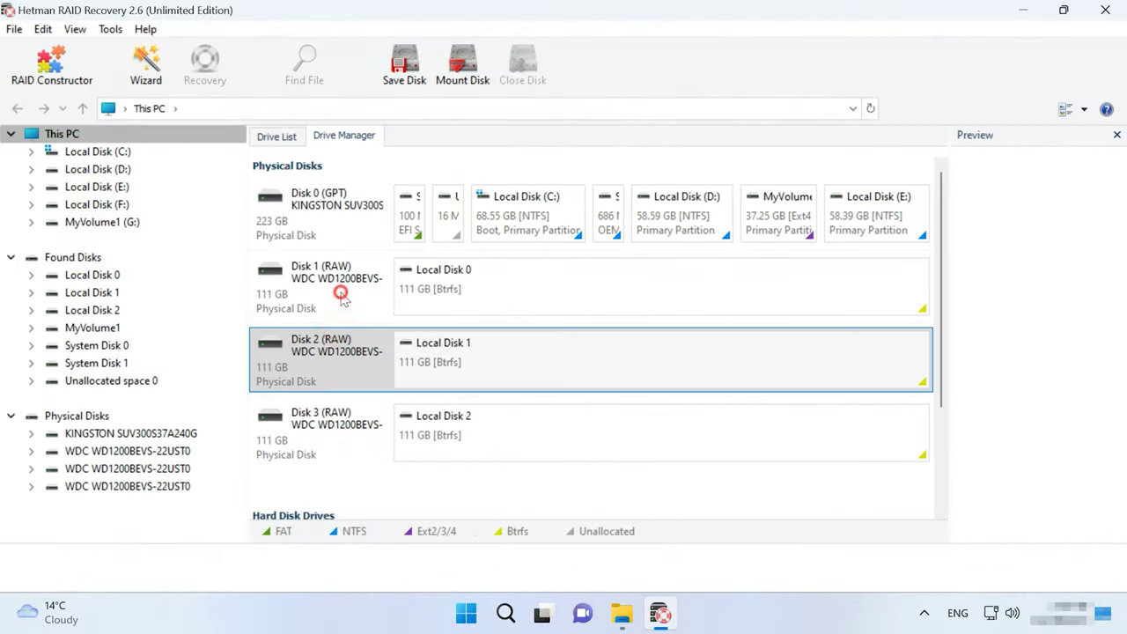
click(342, 295)
click(341, 363)
click(345, 414)
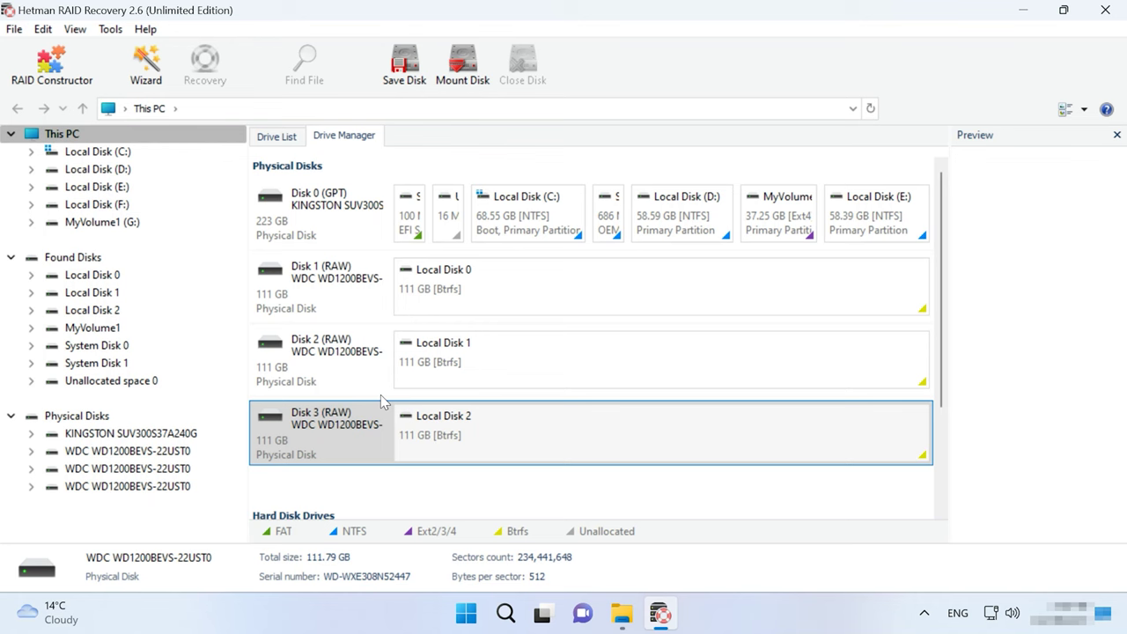
Step: Open Local Disk 0 and run the File Recovery Wizard's analysis through to Finish
right_click(662, 286)
click(707, 299)
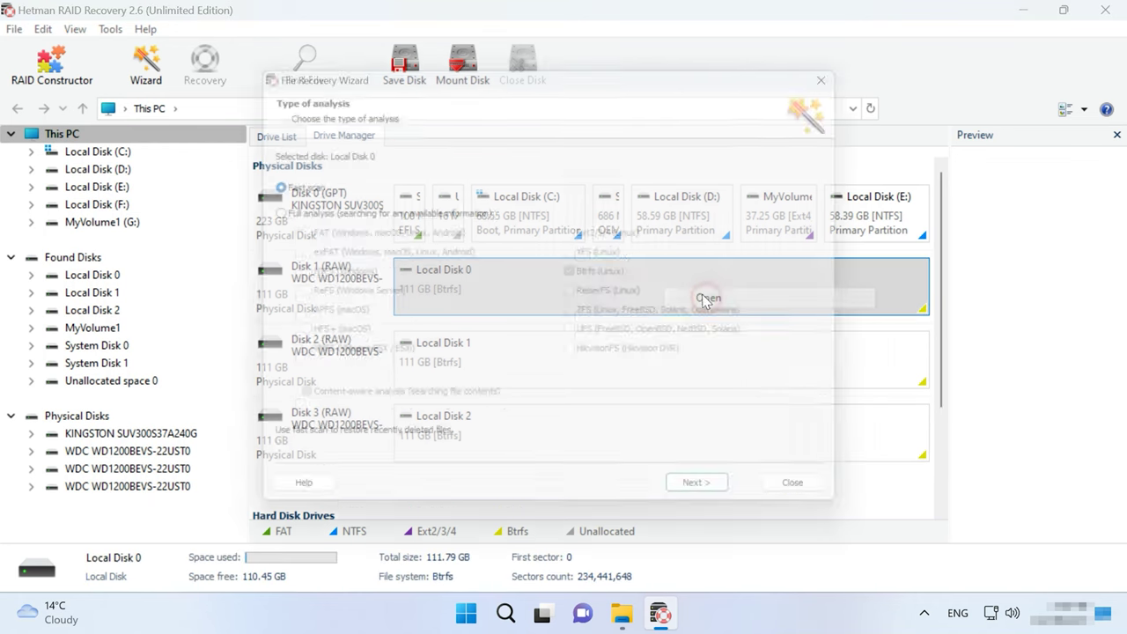
click(721, 509)
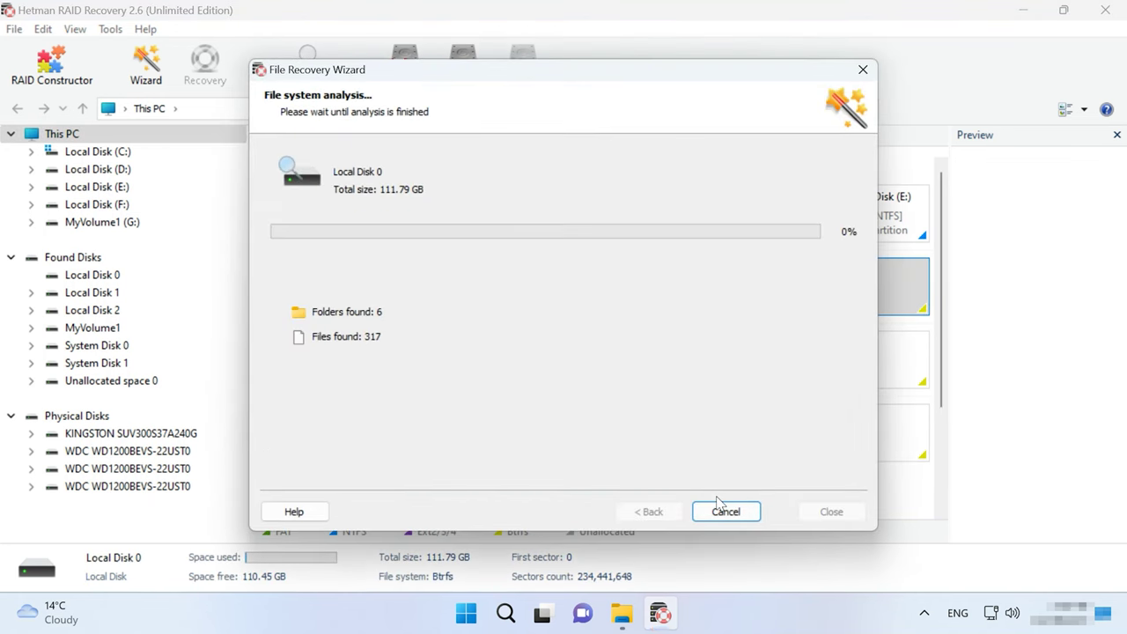
click(721, 513)
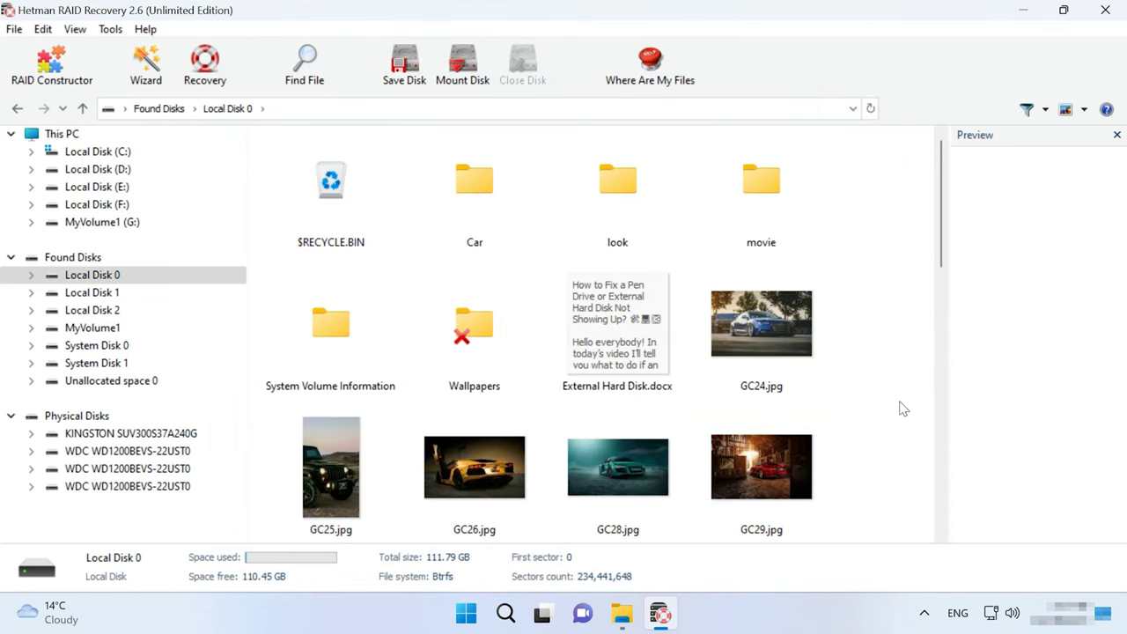
Step: Preview existing pictures GC24.jpg and GC29.jpg, then deleted kyrell-w.jpg and lance.jpg
scroll(902, 407, down, 10)
scroll(903, 408, up, 5)
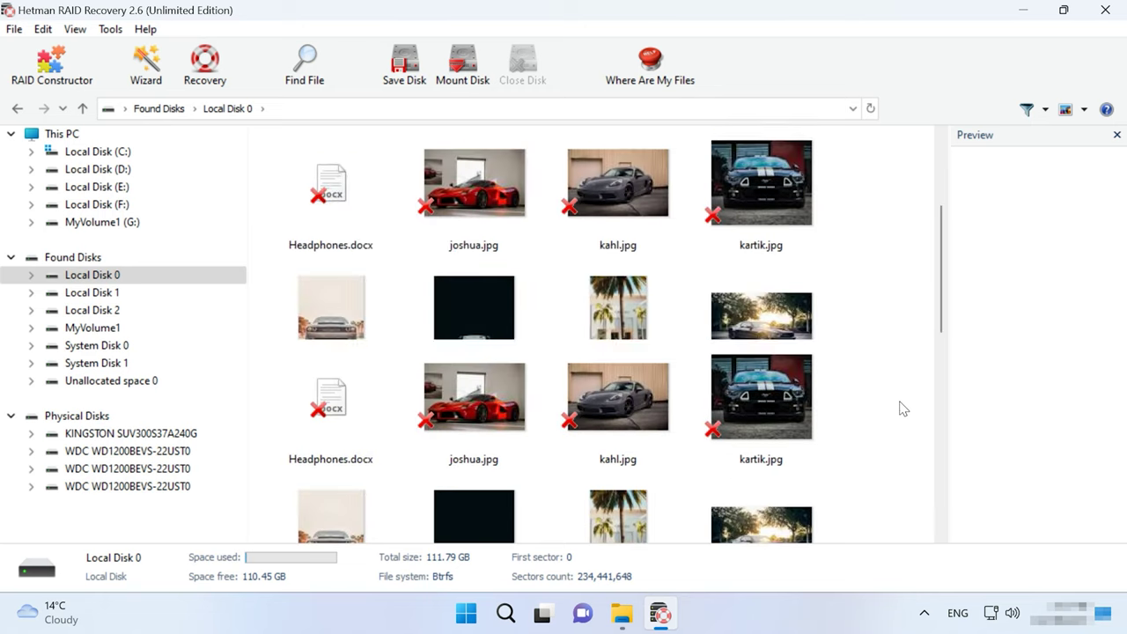
scroll(902, 408, up, 3)
click(786, 343)
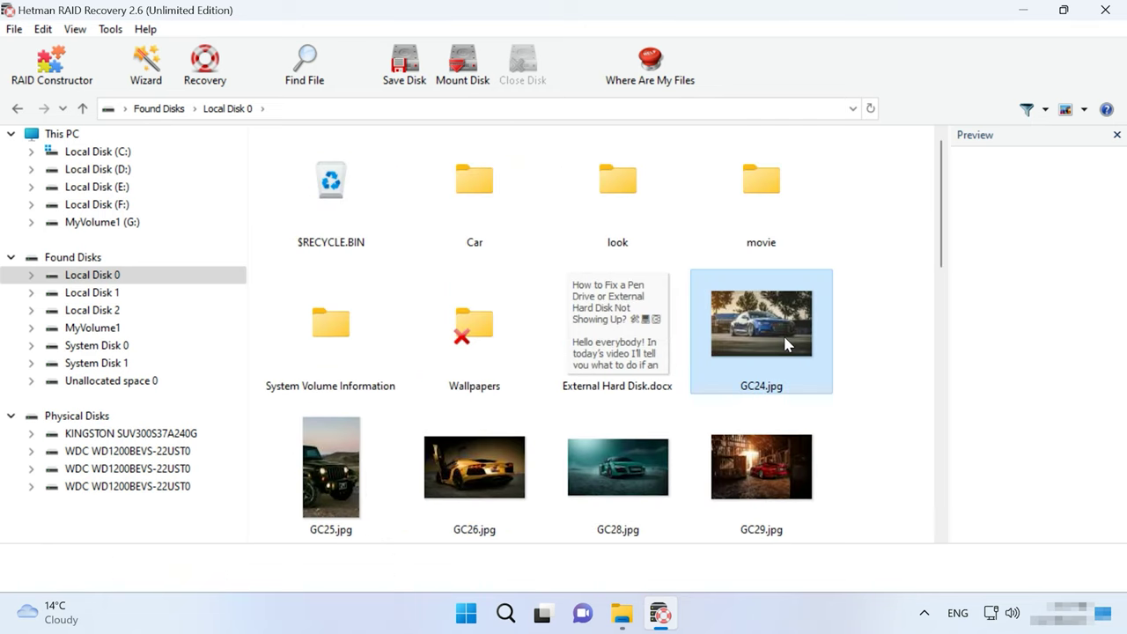
click(780, 476)
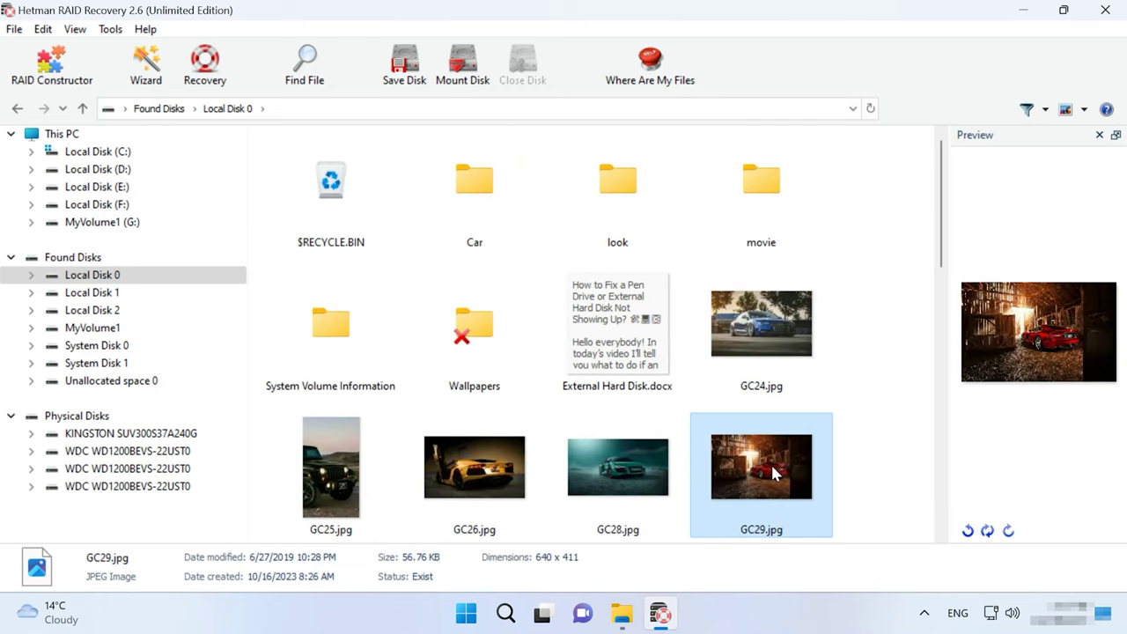
scroll(768, 474, down, 5)
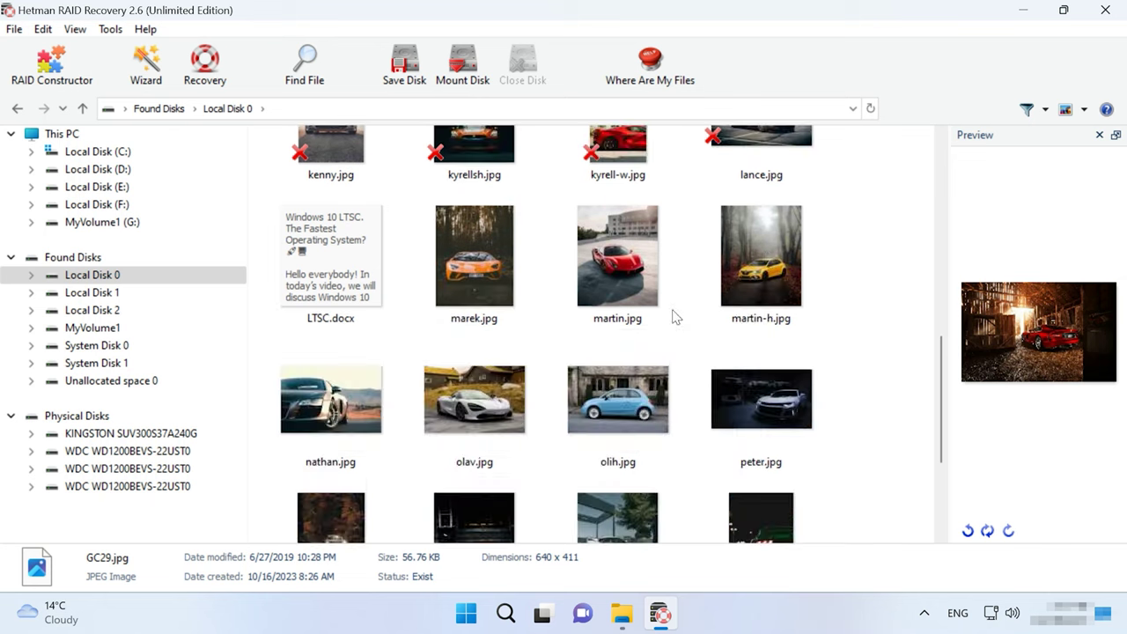
click(628, 182)
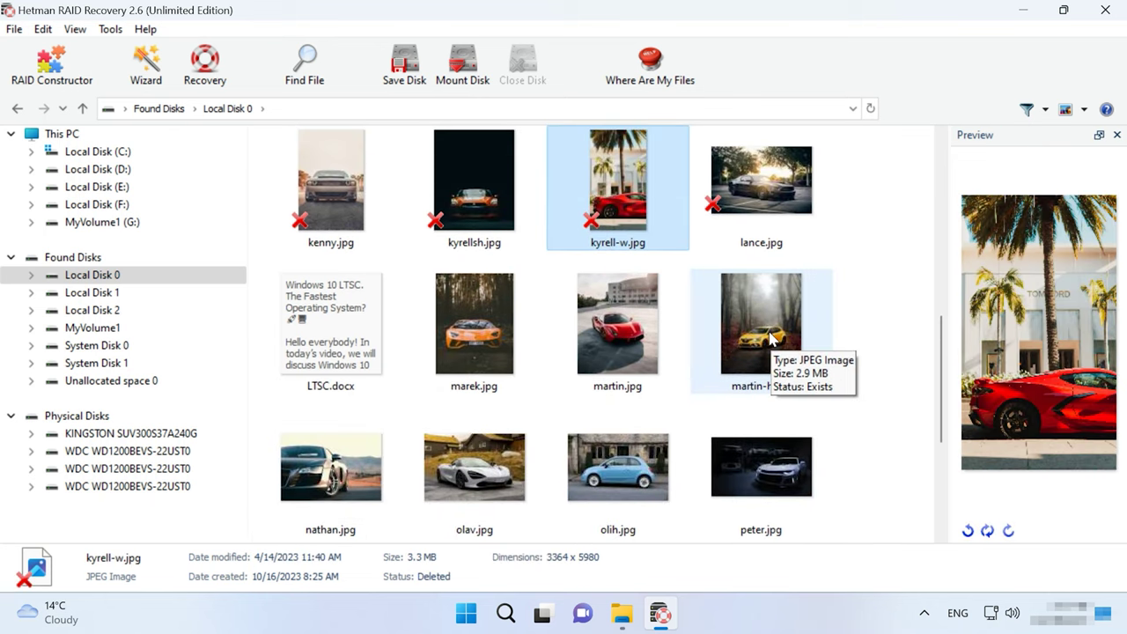
key(Right)
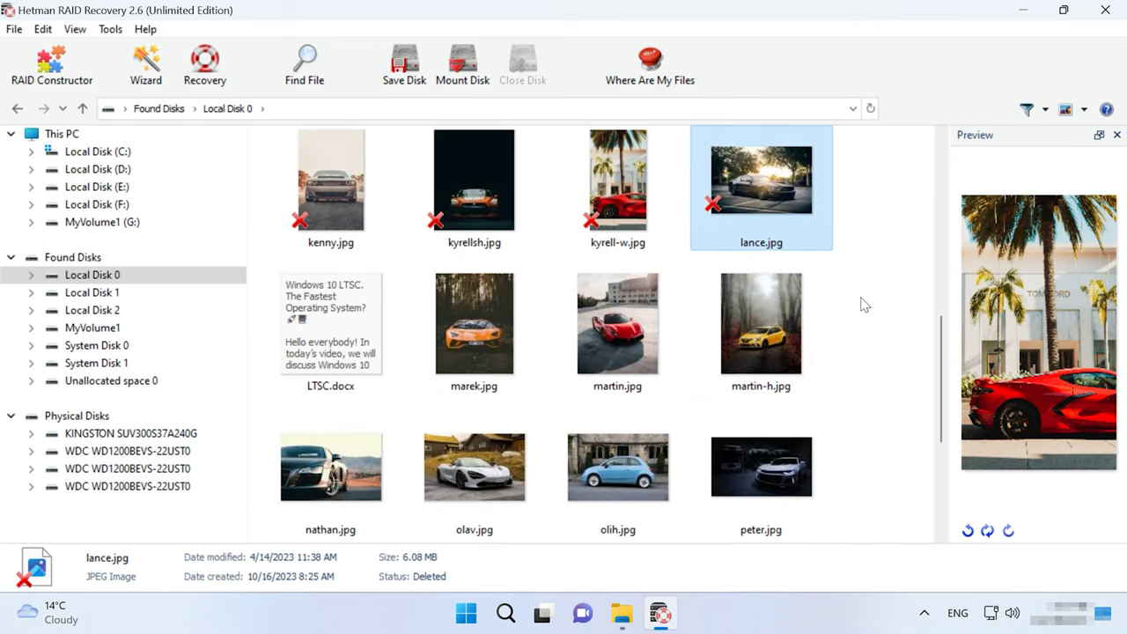
scroll(873, 333, up, 10)
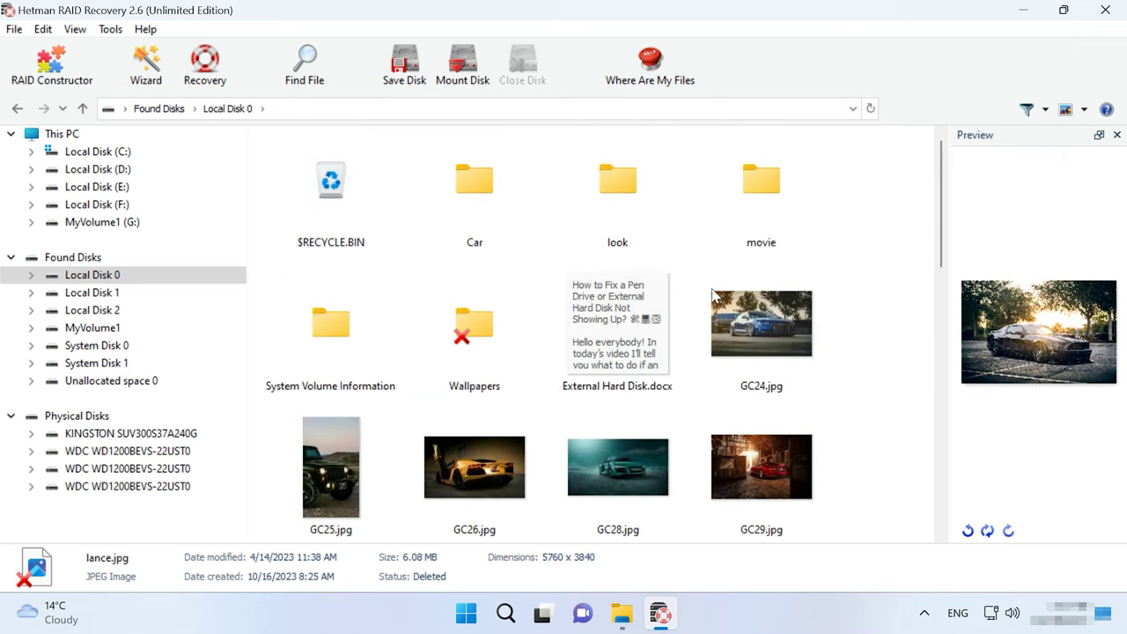
Step: Peek into Local Disk 0's Car folder, then open the look folder and scroll its 86 images
double_click(462, 216)
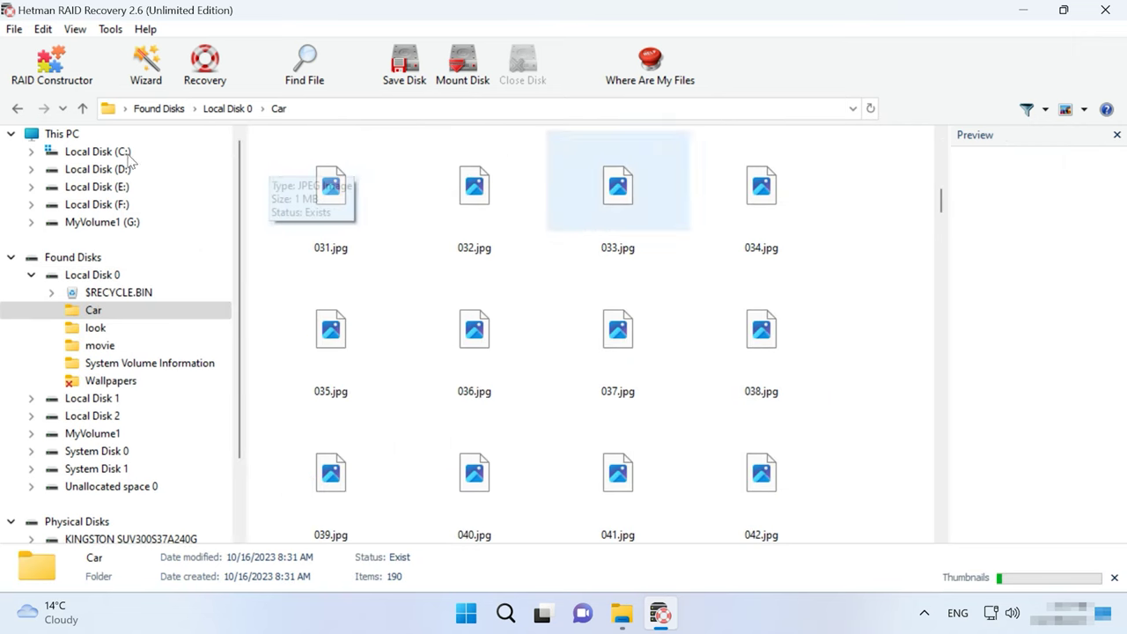
click(82, 109)
double_click(617, 180)
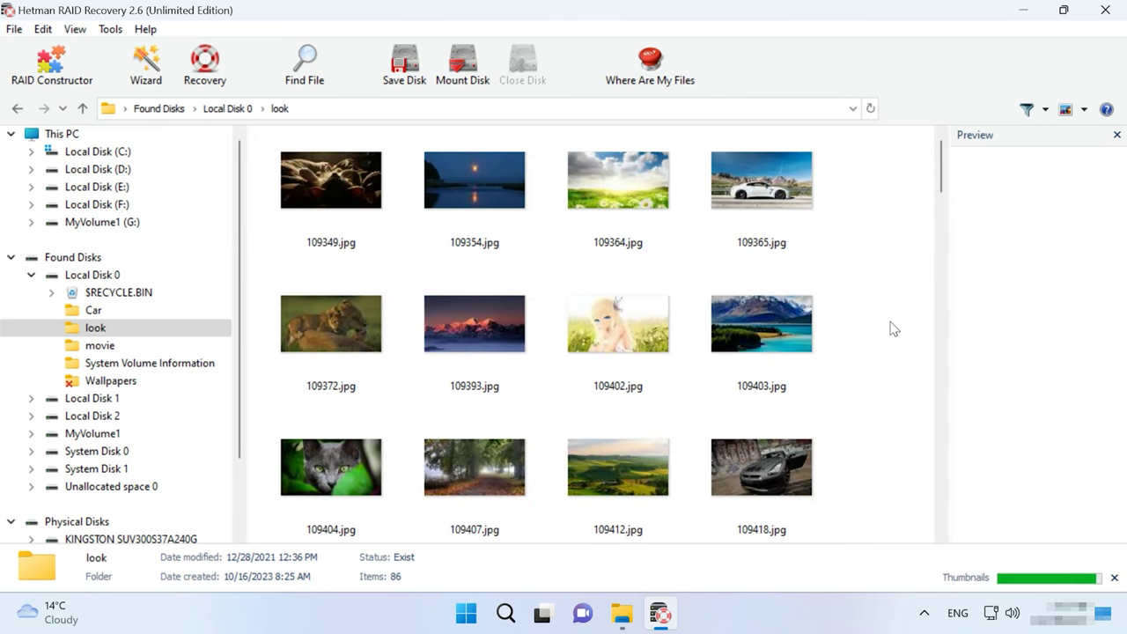
scroll(895, 328, down, 10)
scroll(895, 327, up, 10)
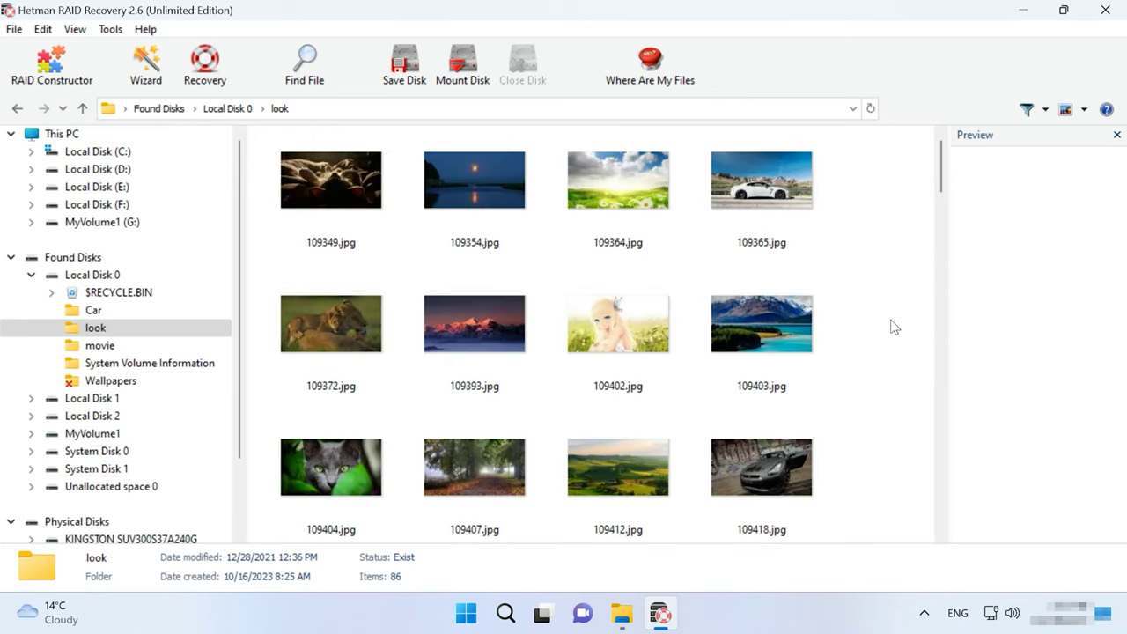